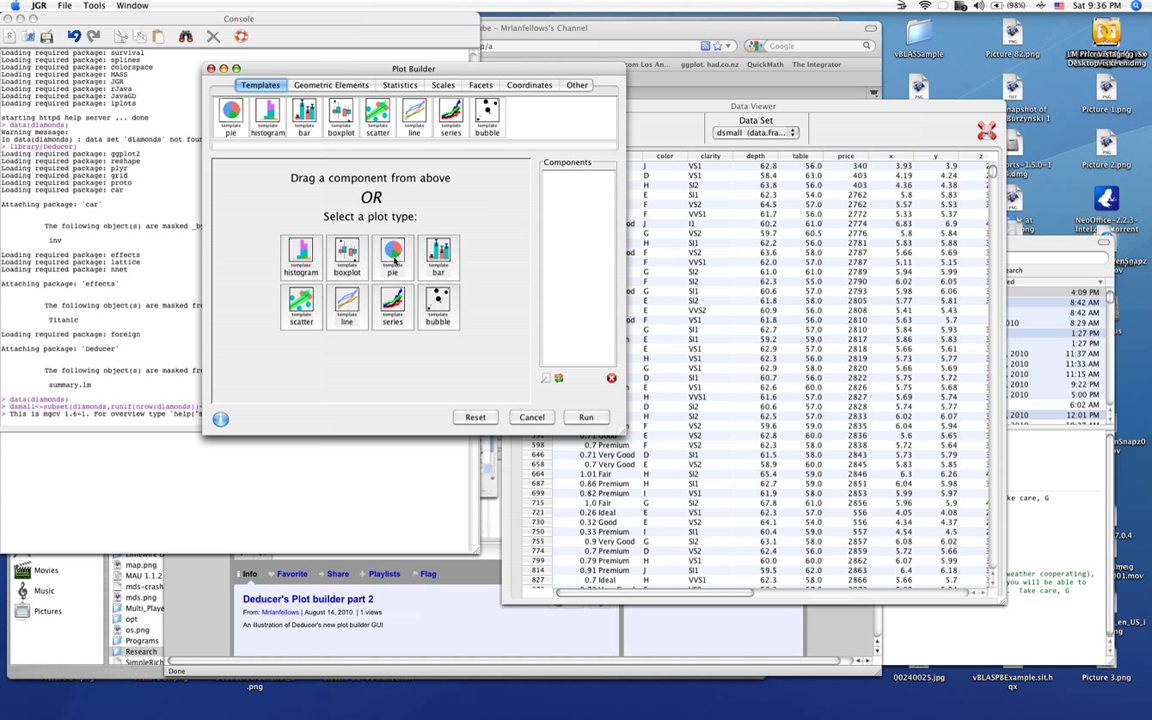
# - Add the pie template, using the dsmall data set with cut as its variable
pyautogui.click(394, 255)
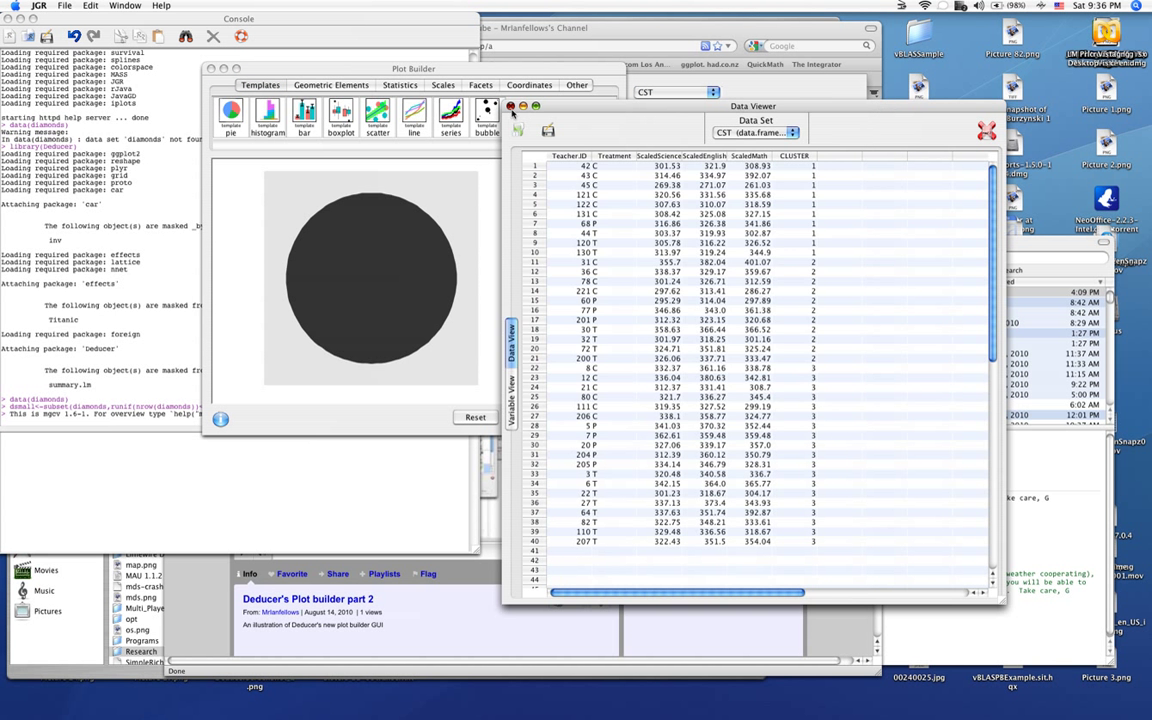
pyautogui.click(511, 107)
pyautogui.click(686, 94)
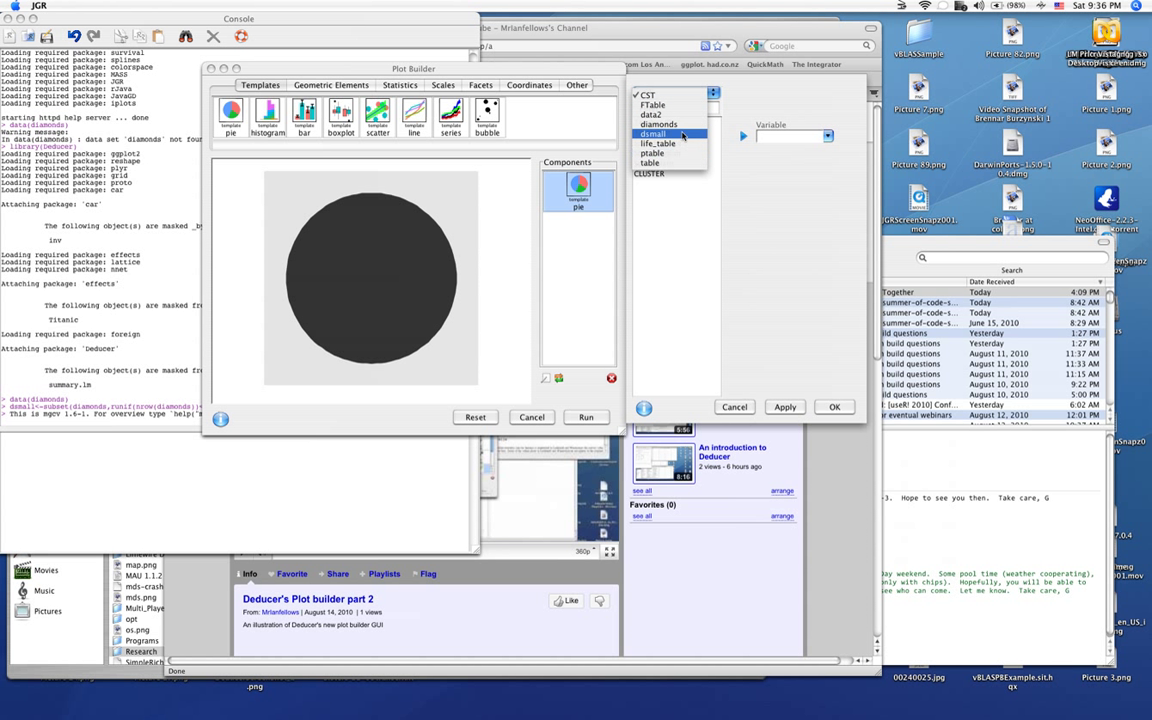
pyautogui.click(683, 134)
pyautogui.click(674, 133)
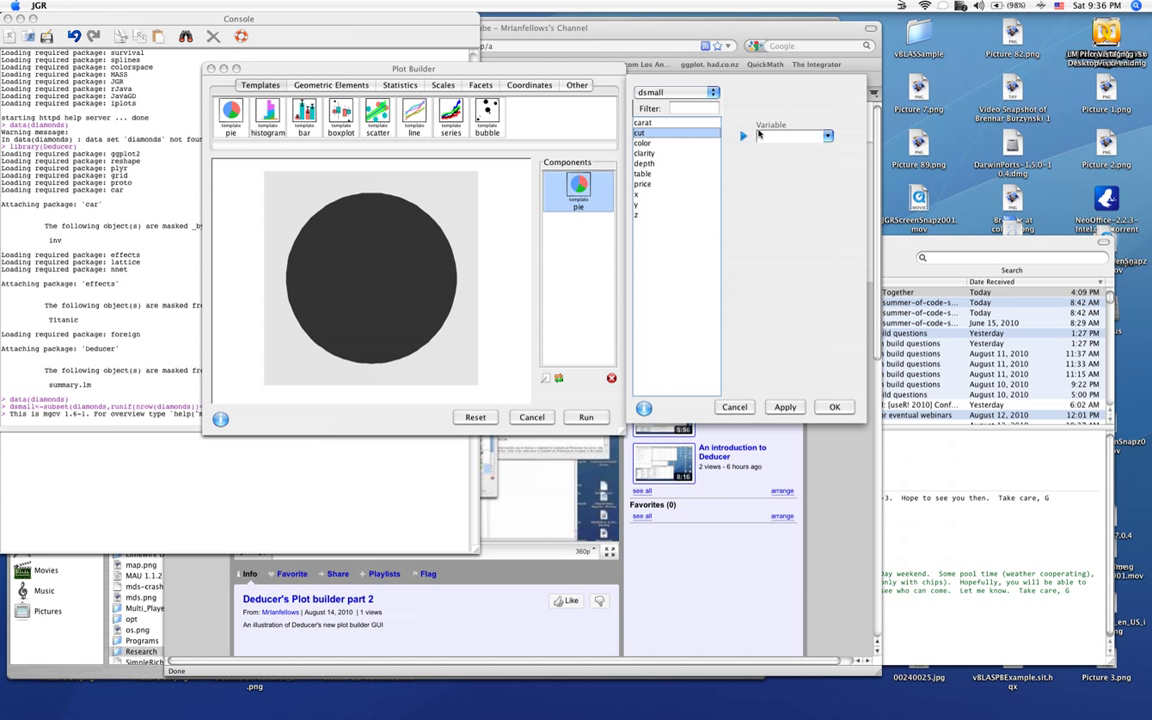
pyautogui.click(745, 134)
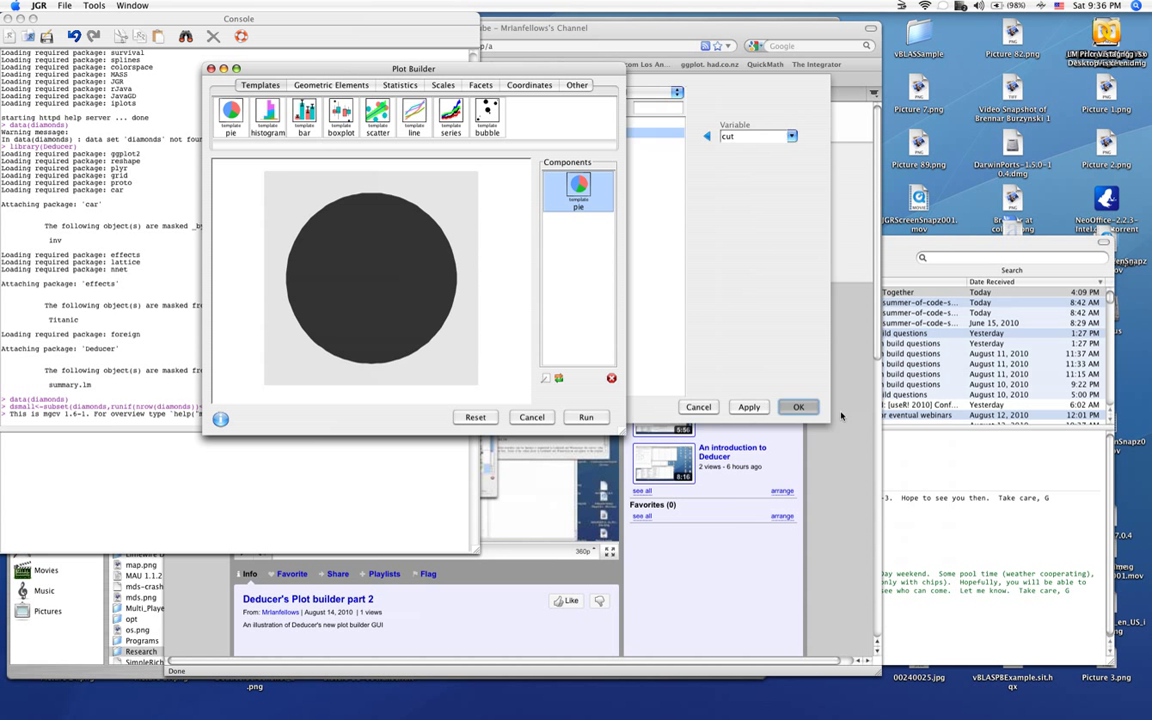
pyautogui.click(798, 407)
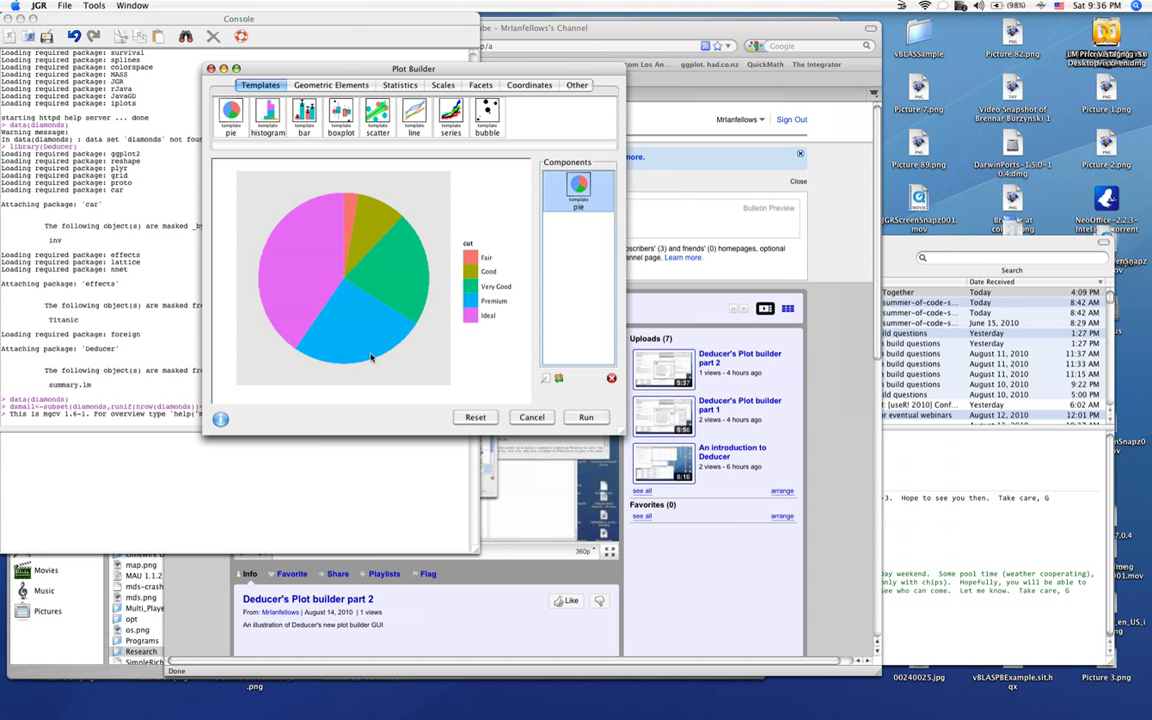
# - Break the pie template out into its bar, polar coordinate and theme options components
pyautogui.rightClick(569, 190)
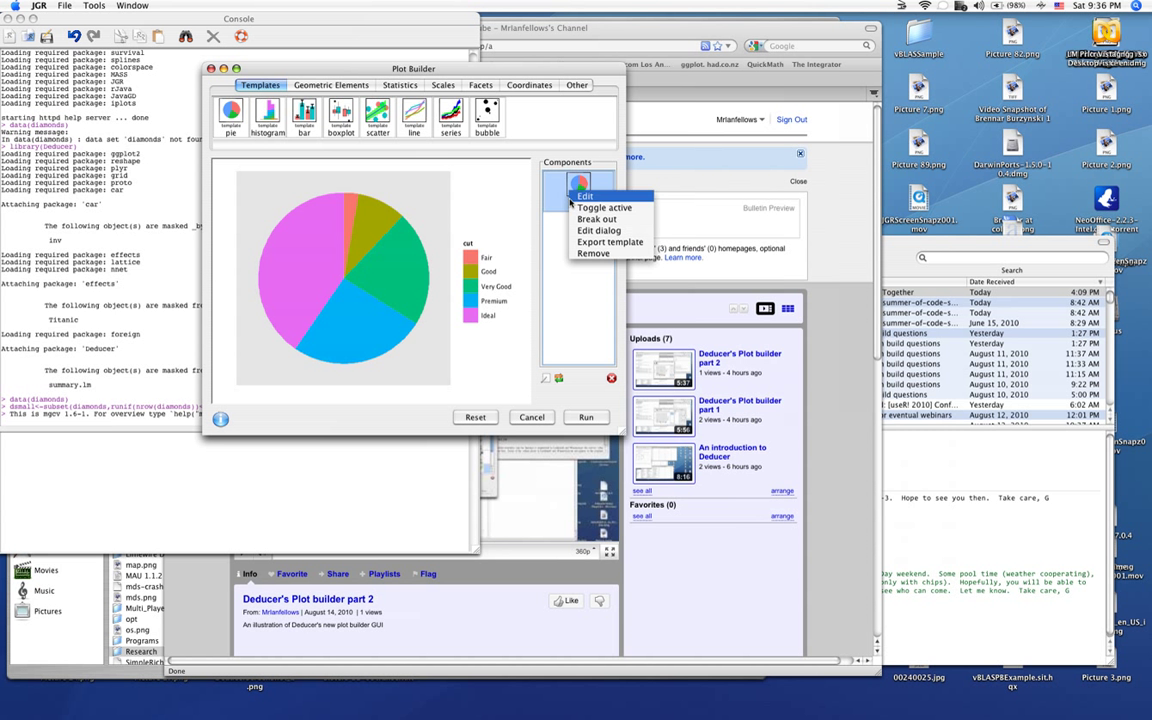
pyautogui.click(589, 219)
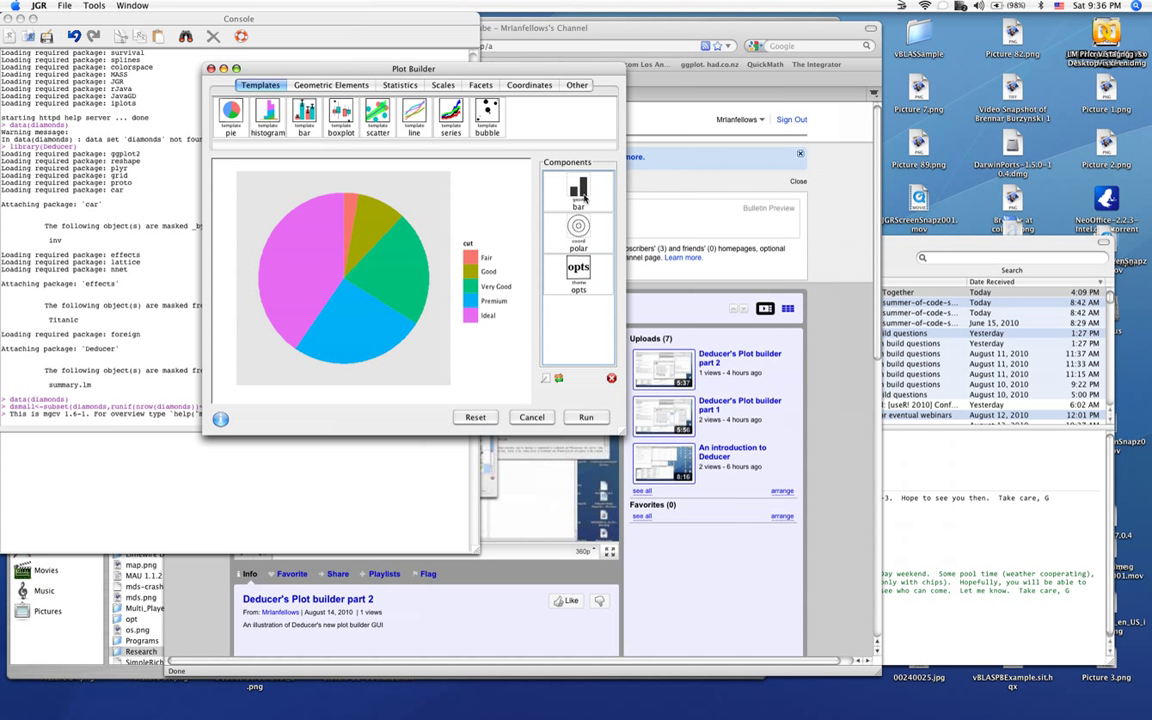
pyautogui.click(584, 198)
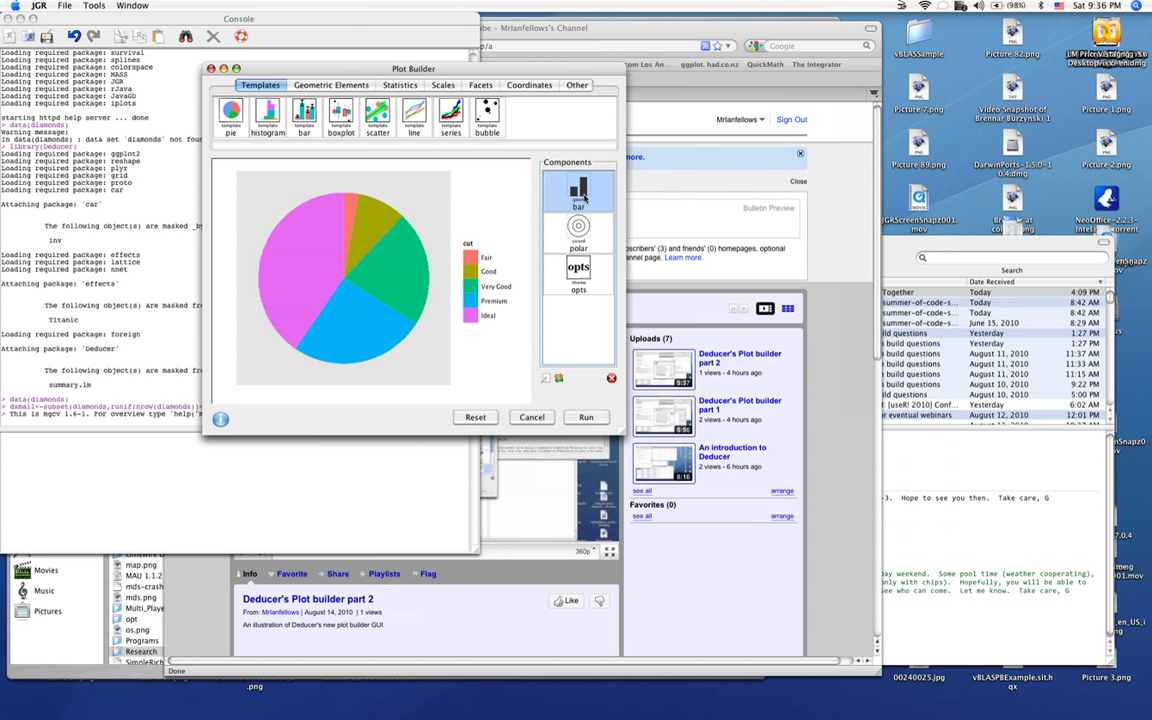
pyautogui.click(578, 233)
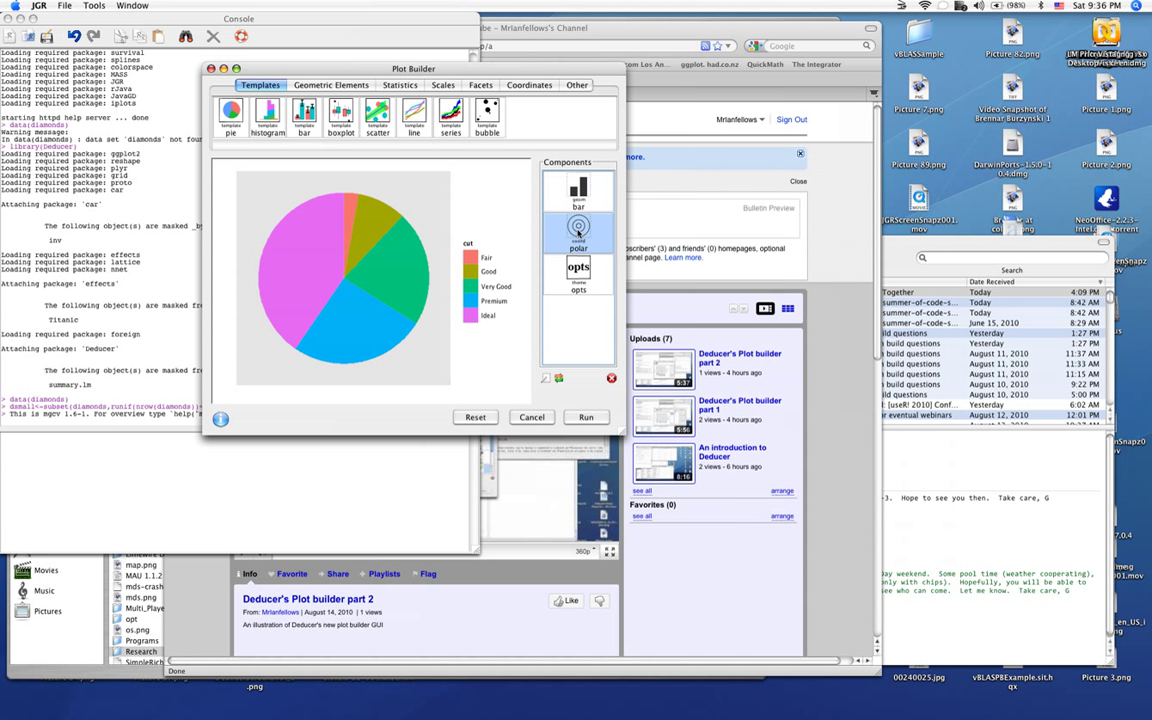
pyautogui.click(590, 275)
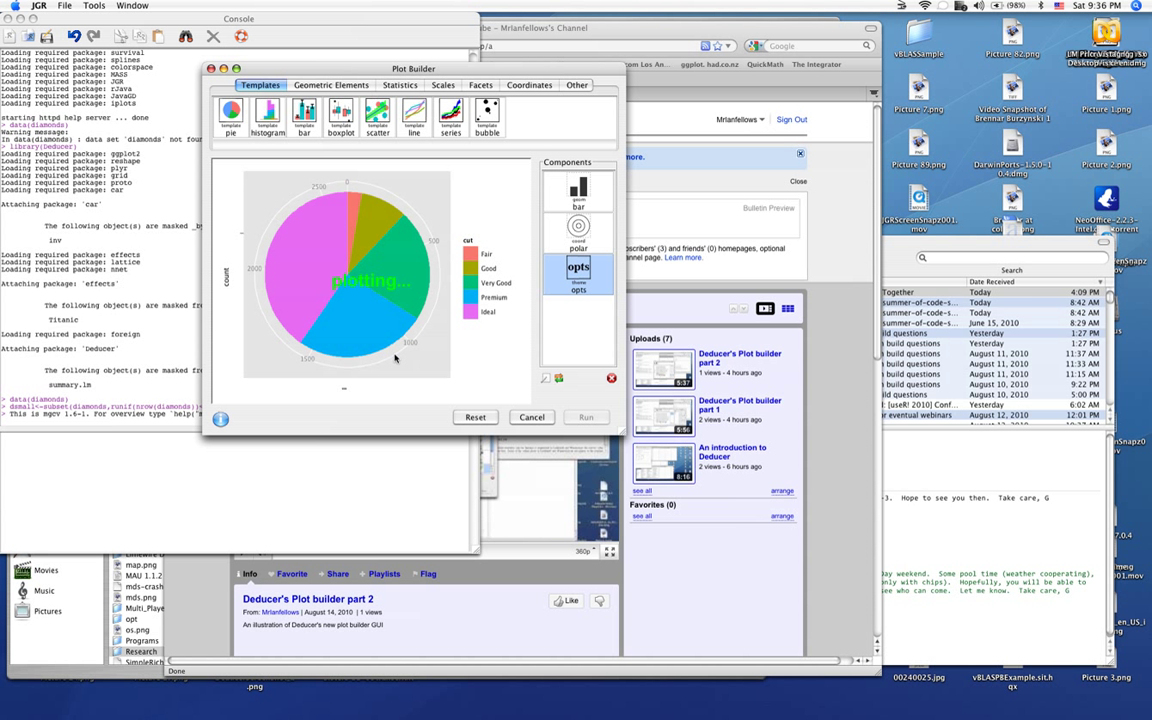
# - Review the bar layer's settings and leave them unchanged
pyautogui.click(598, 197)
pyautogui.doubleClick(598, 197)
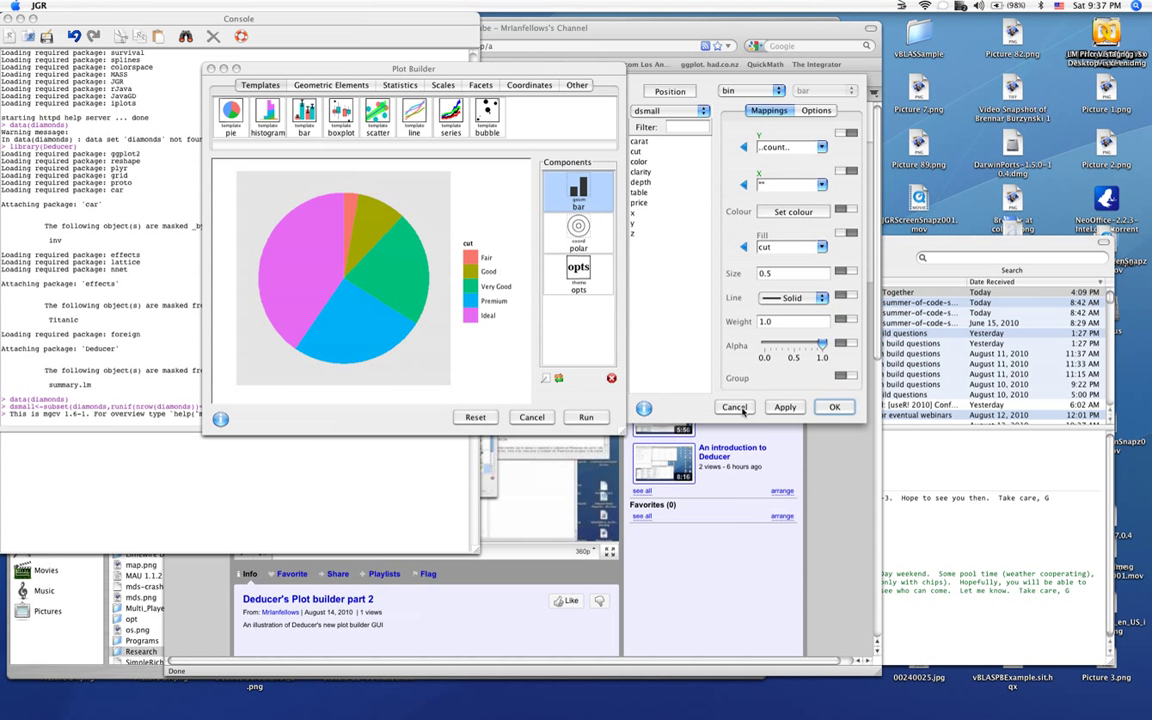
pyautogui.click(734, 407)
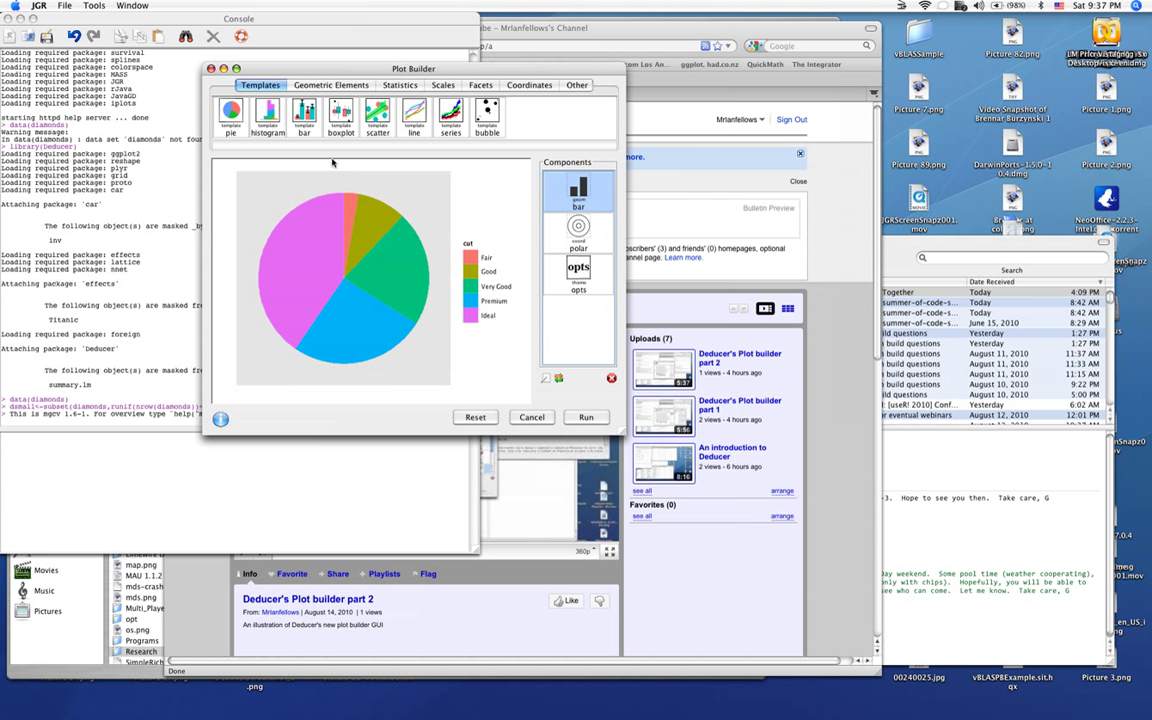
pyautogui.moveTo(246, 140)
pyautogui.moveTo(326, 74)
pyautogui.mouseDown()
pyautogui.moveTo(331, 66)
pyautogui.moveTo(339, 79)
pyautogui.mouseUp()
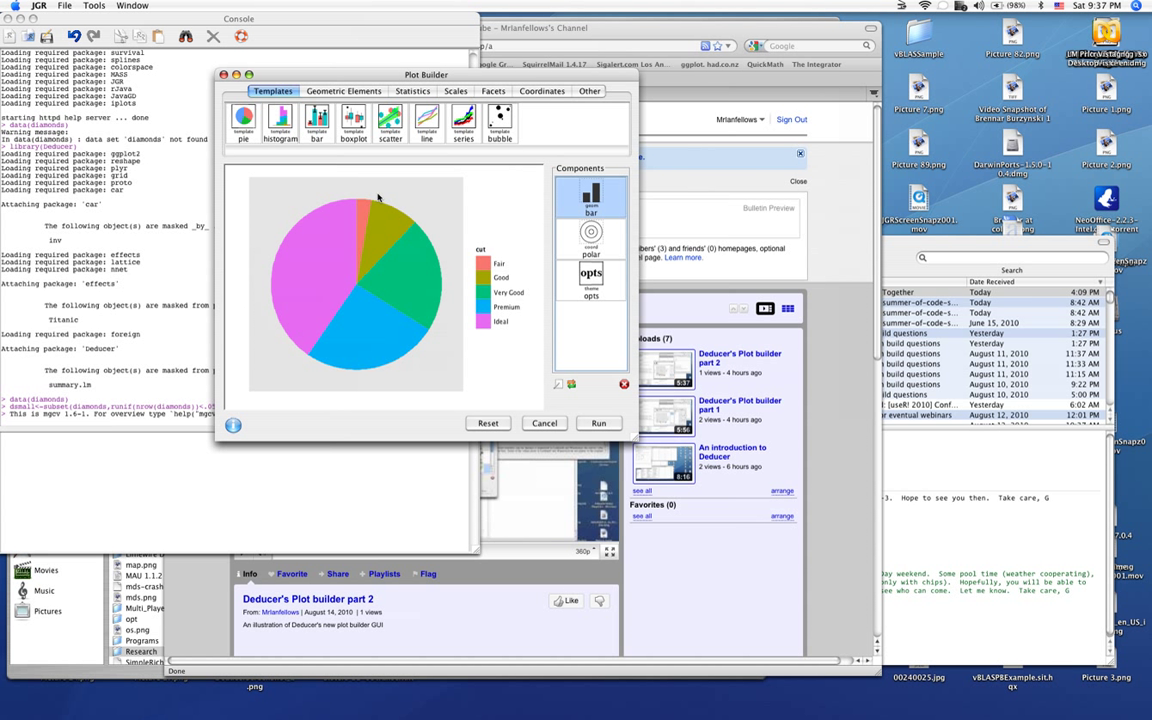
pyautogui.moveTo(533, 707)
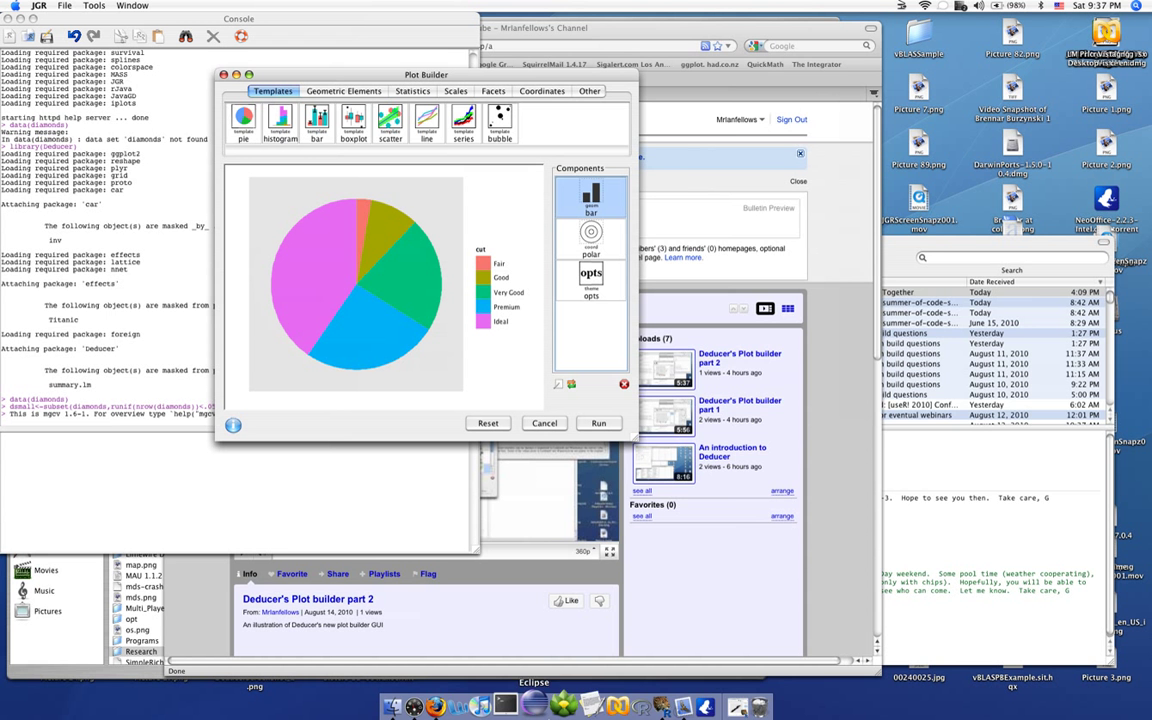
# - Restore the second Plot Builder and check its y scale's log transformation
pyautogui.click(716, 707)
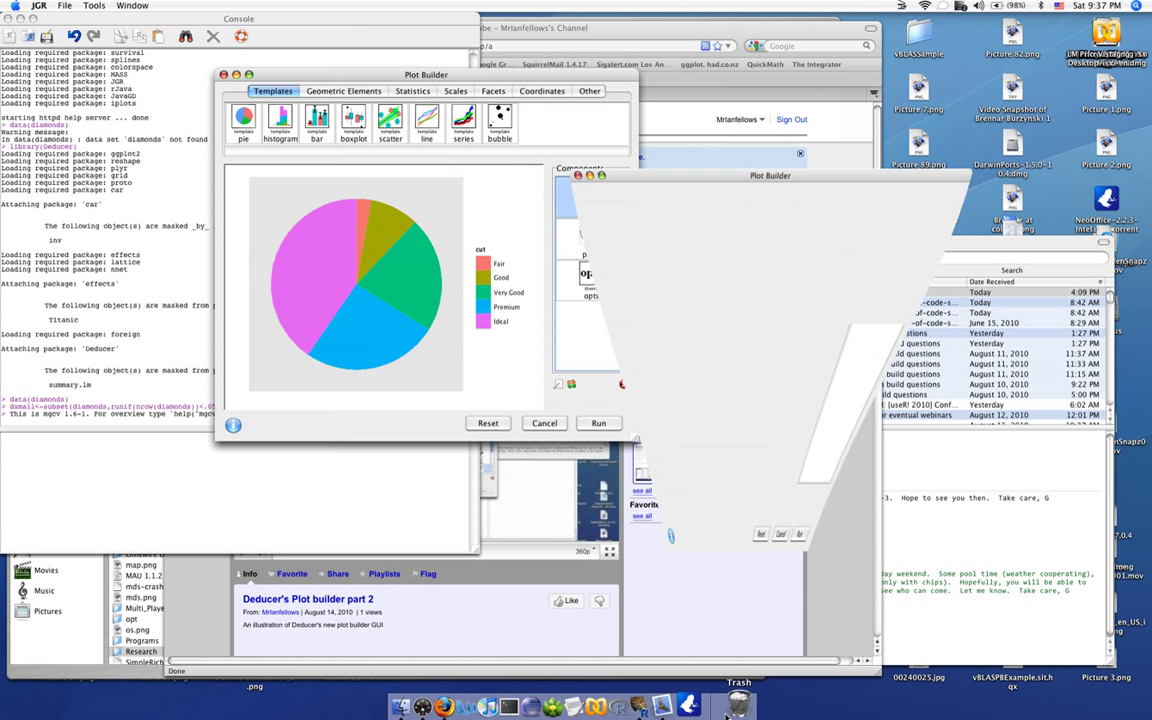
pyautogui.moveTo(678, 122); pyautogui.dragTo(393, 80)
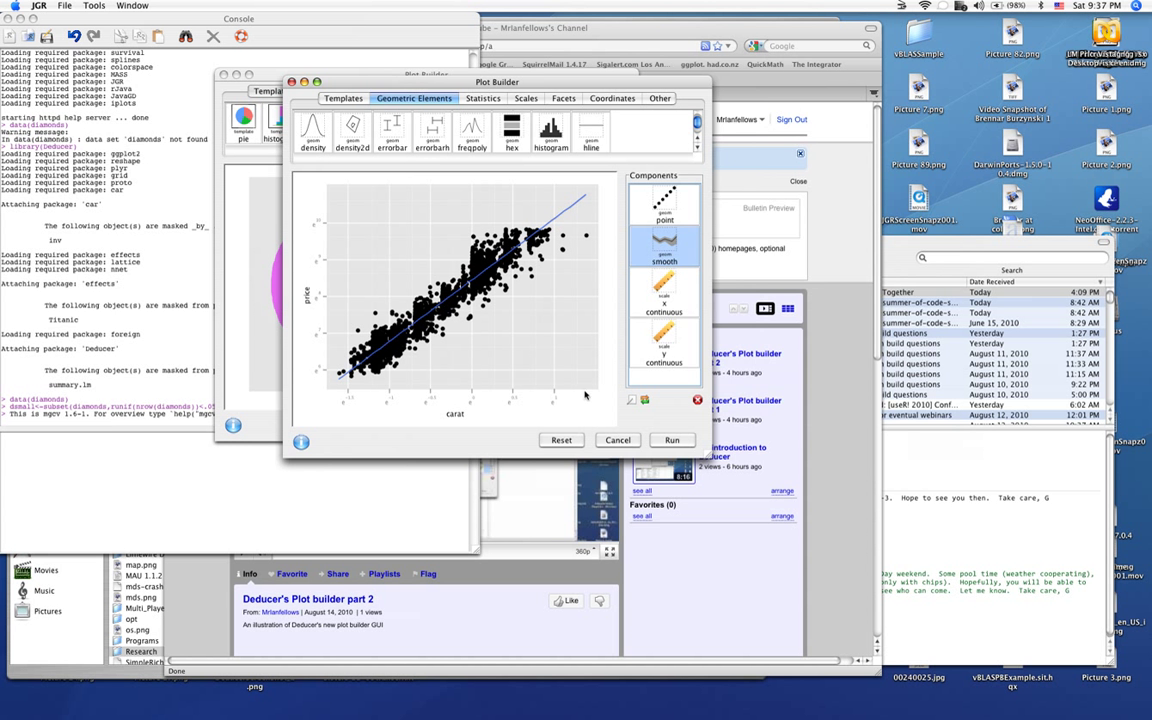
pyautogui.doubleClick(670, 342)
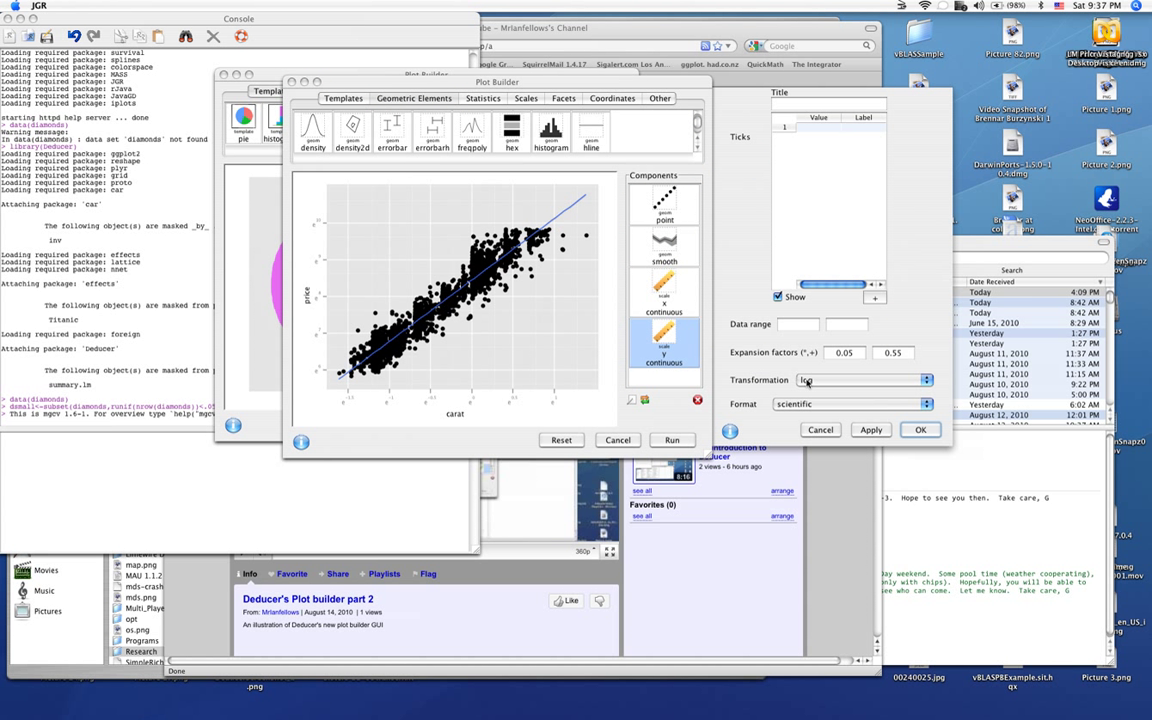
pyautogui.press('Escape')
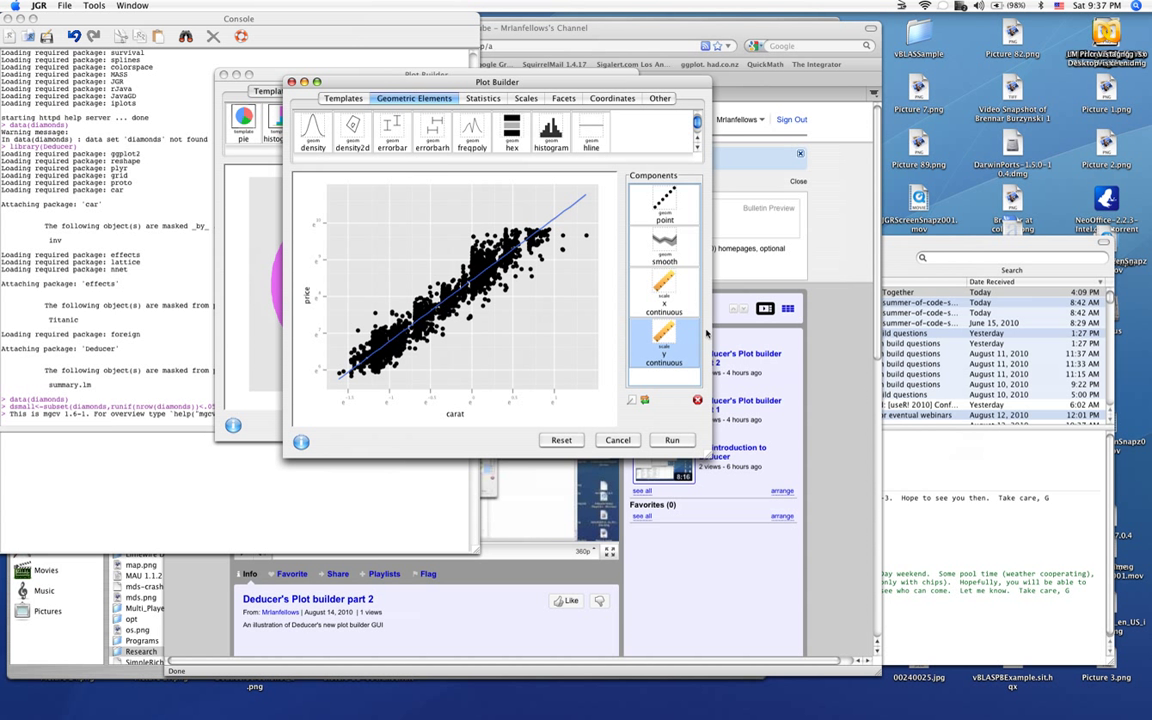
# - Inspect the point, smooth, x continuous and y continuous components in turn
pyautogui.click(669, 218)
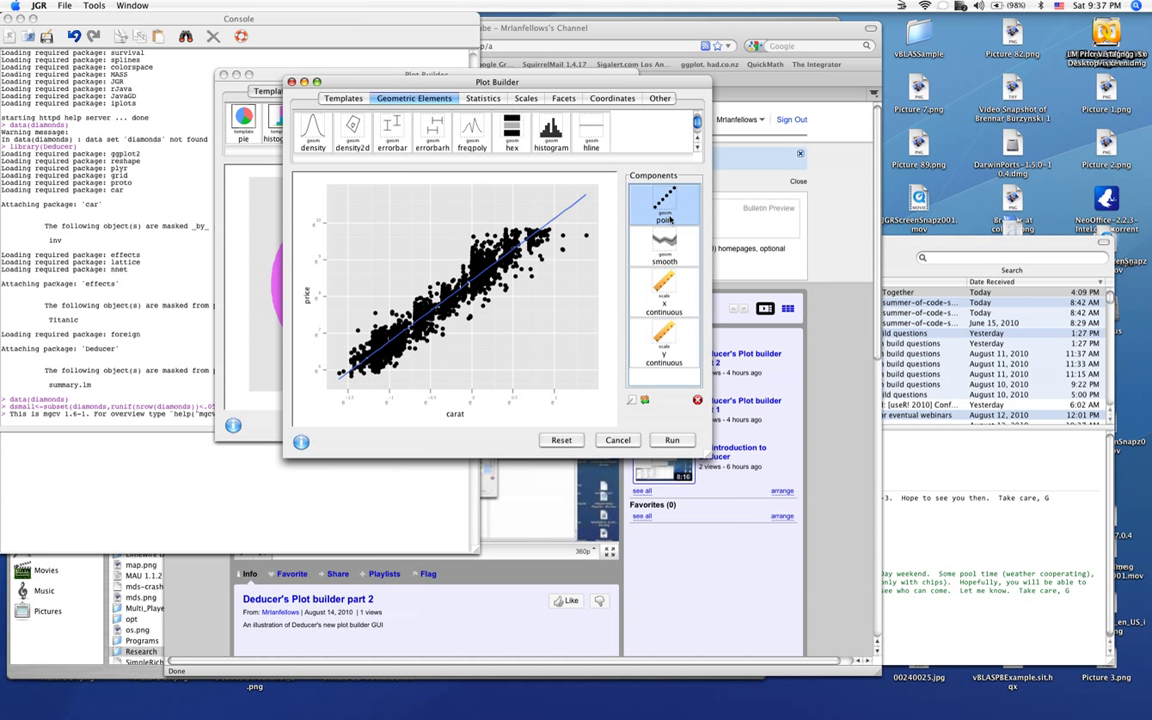
pyautogui.click(665, 248)
pyautogui.click(667, 297)
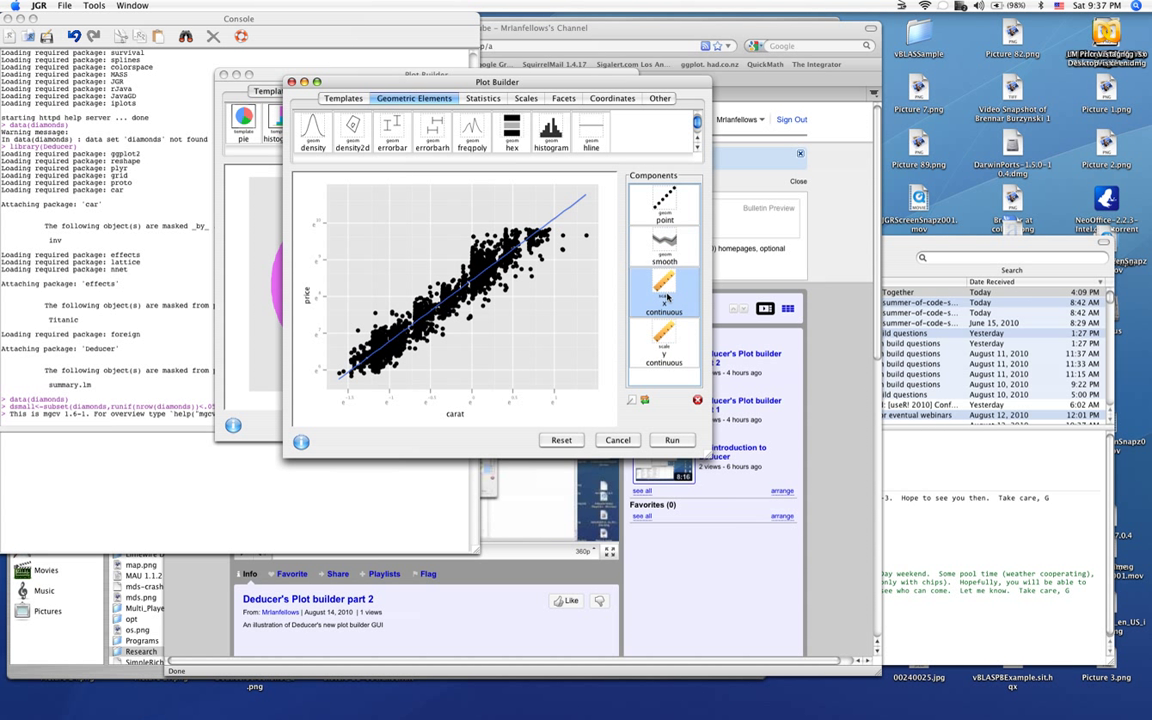
pyautogui.click(658, 330)
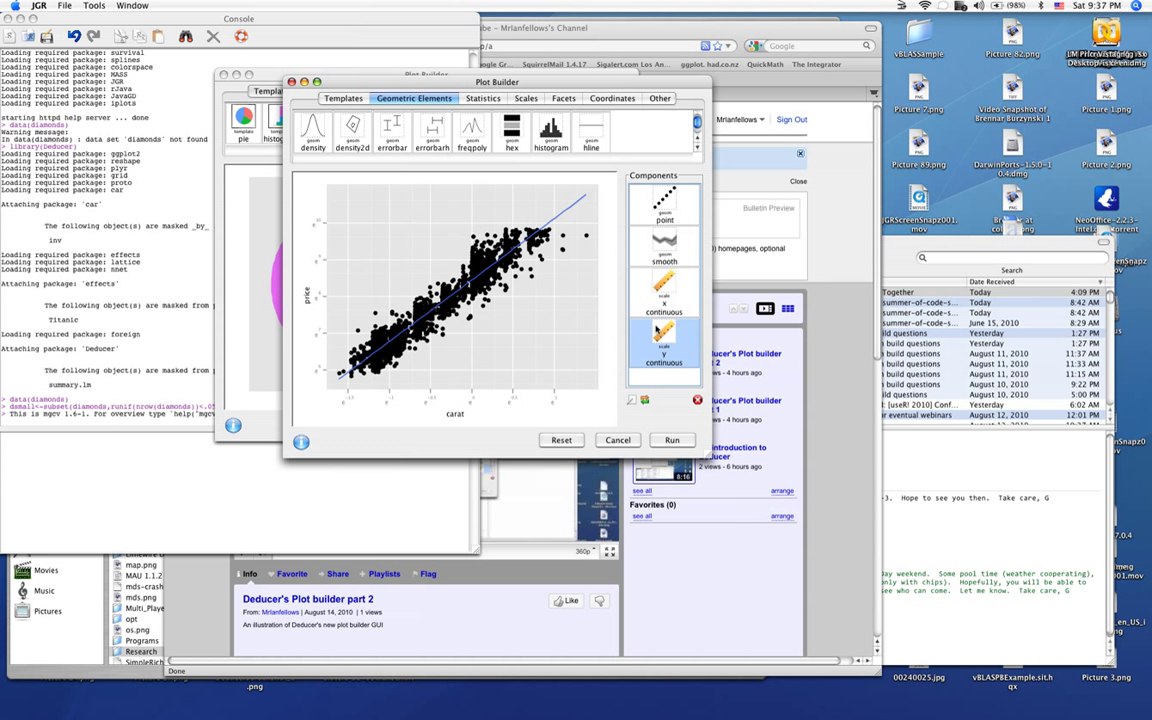
# - Save the plot's components as a new template named 'scatter_log-log'
pyautogui.click(94, 5)
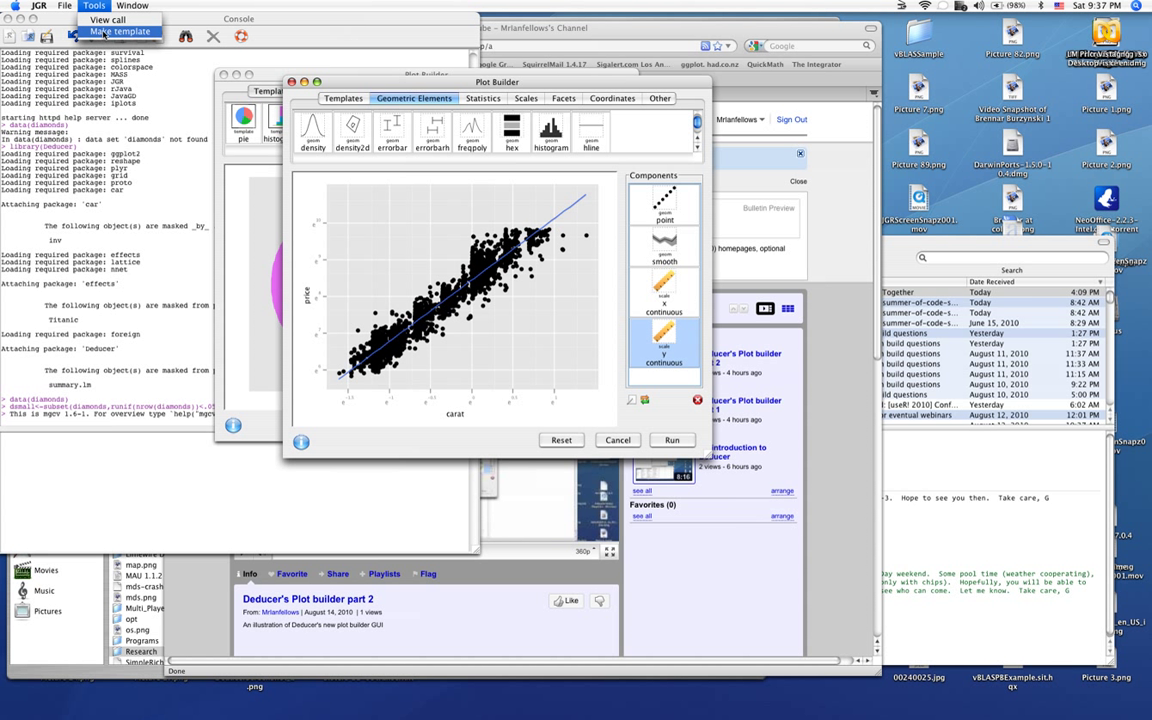
pyautogui.click(103, 33)
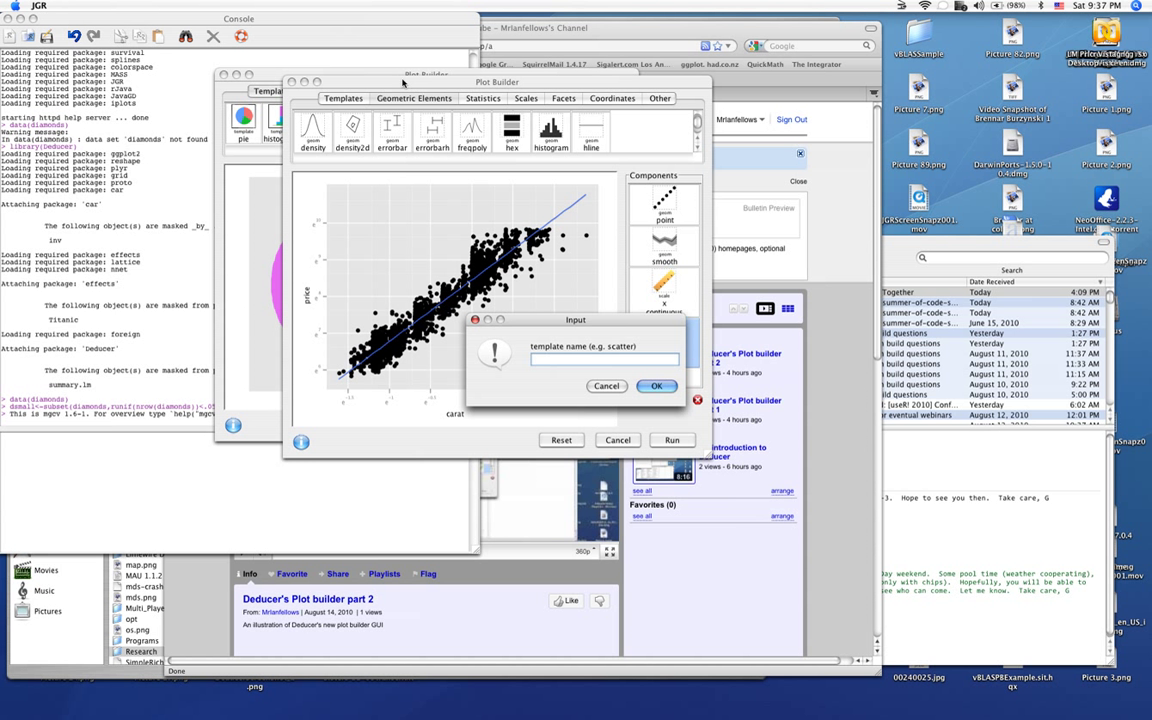
pyautogui.write('scatter_log-log')
pyautogui.click(657, 389)
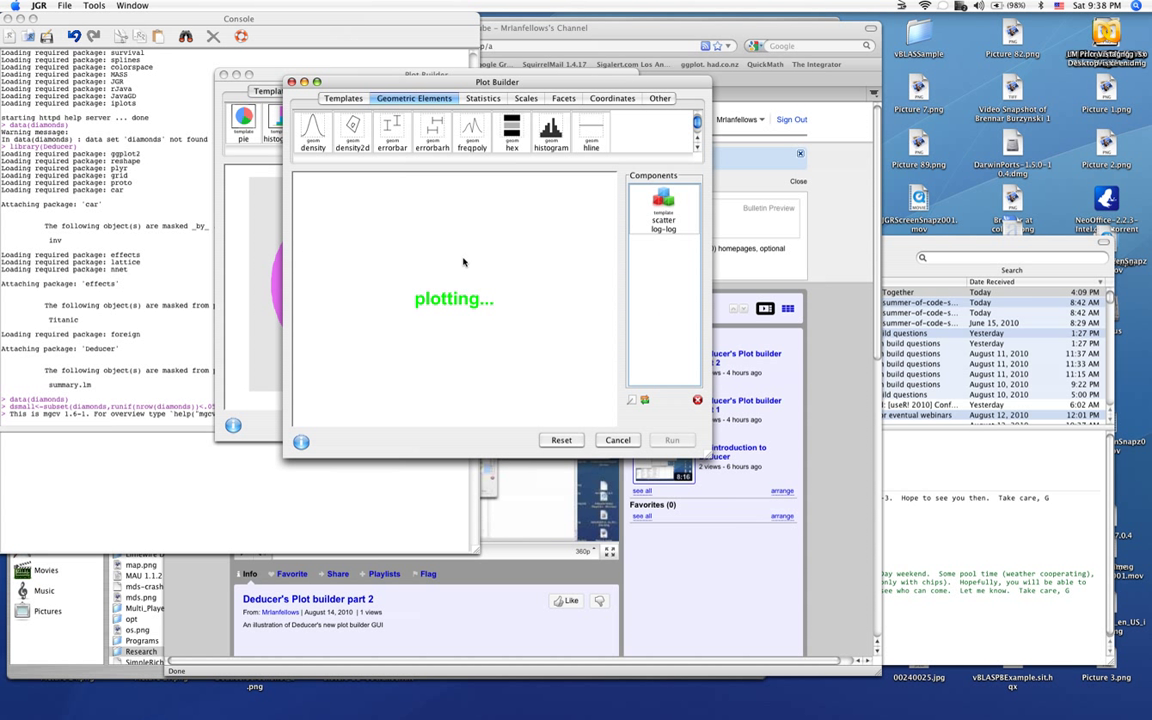
# - Review the scatter log-log settings: carat vs price, lm fit, log/log transformation
pyautogui.click(664, 218)
pyautogui.doubleClick(664, 218)
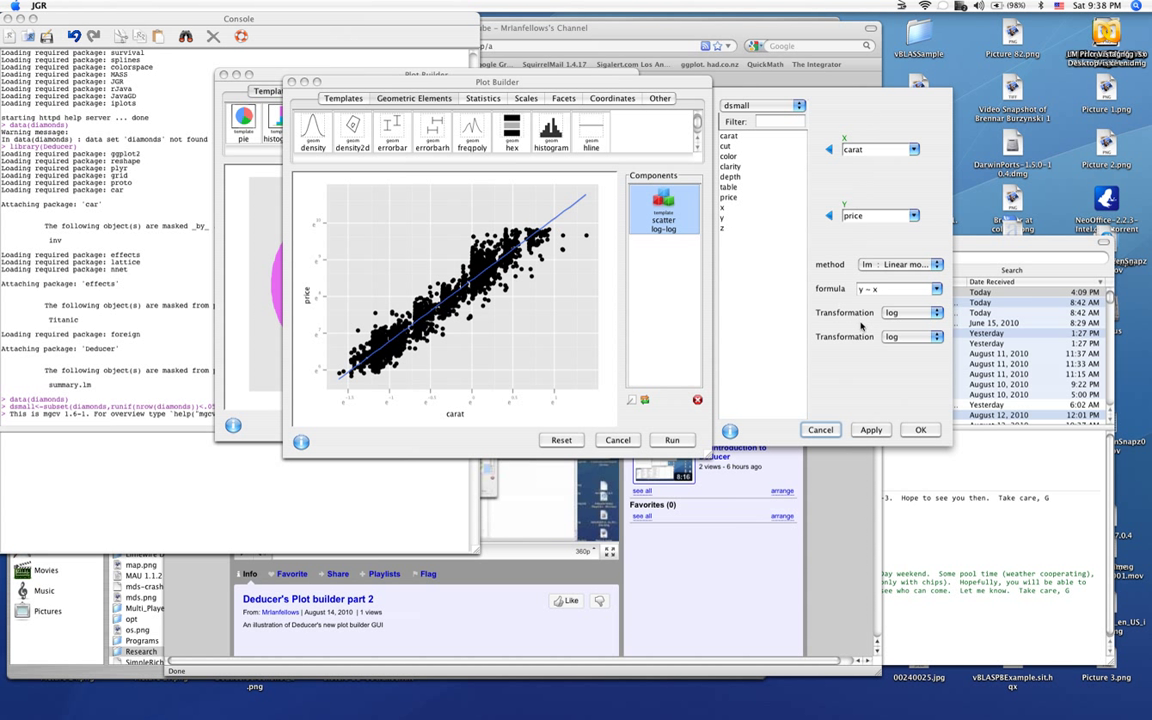
pyautogui.click(818, 432)
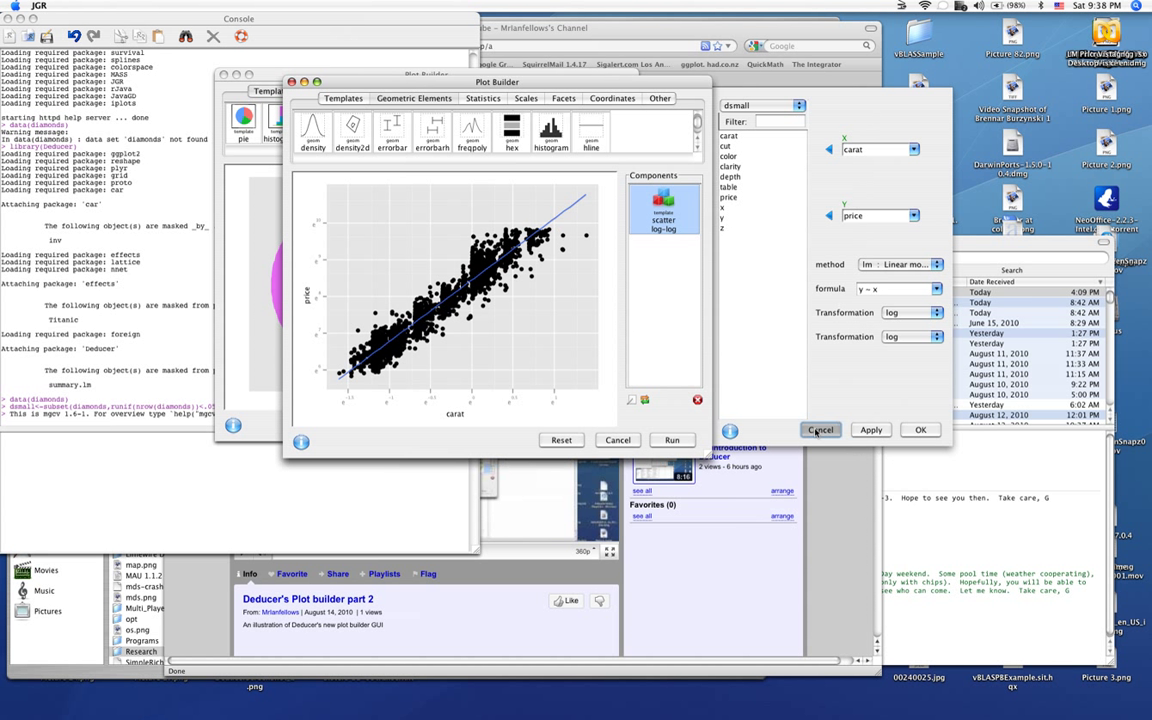
# - Hide both transformation rows in the scatter log-log layer's dialog
pyautogui.rightClick(664, 212)
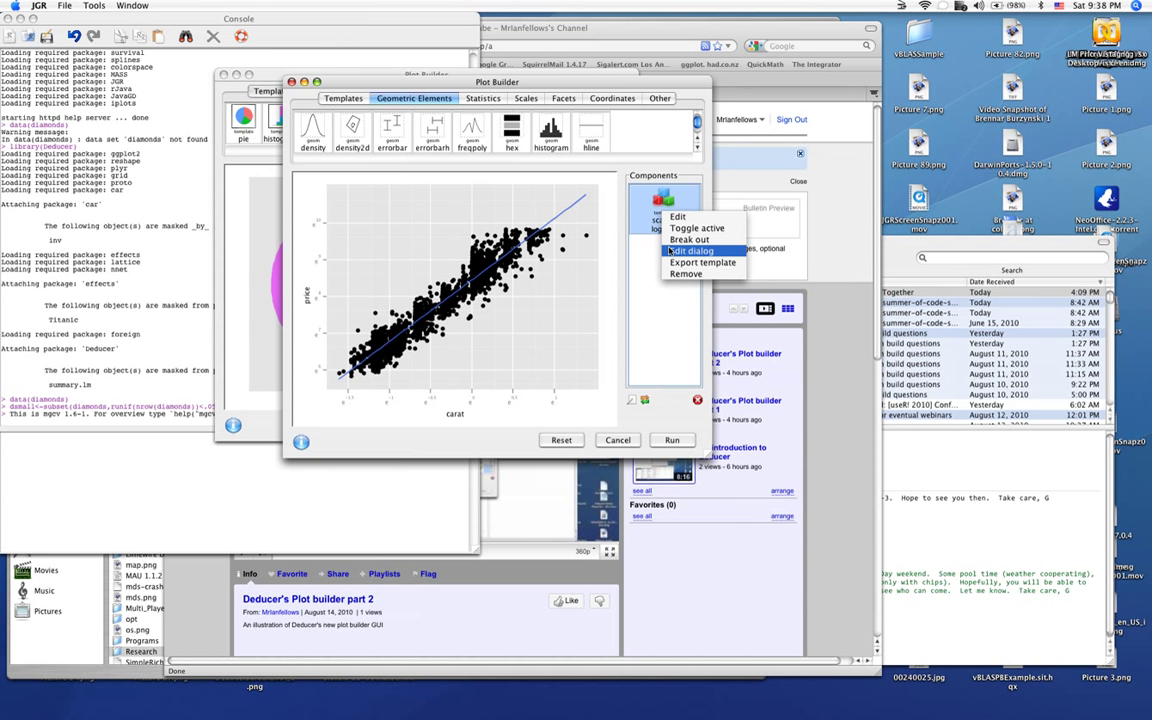
pyautogui.click(672, 250)
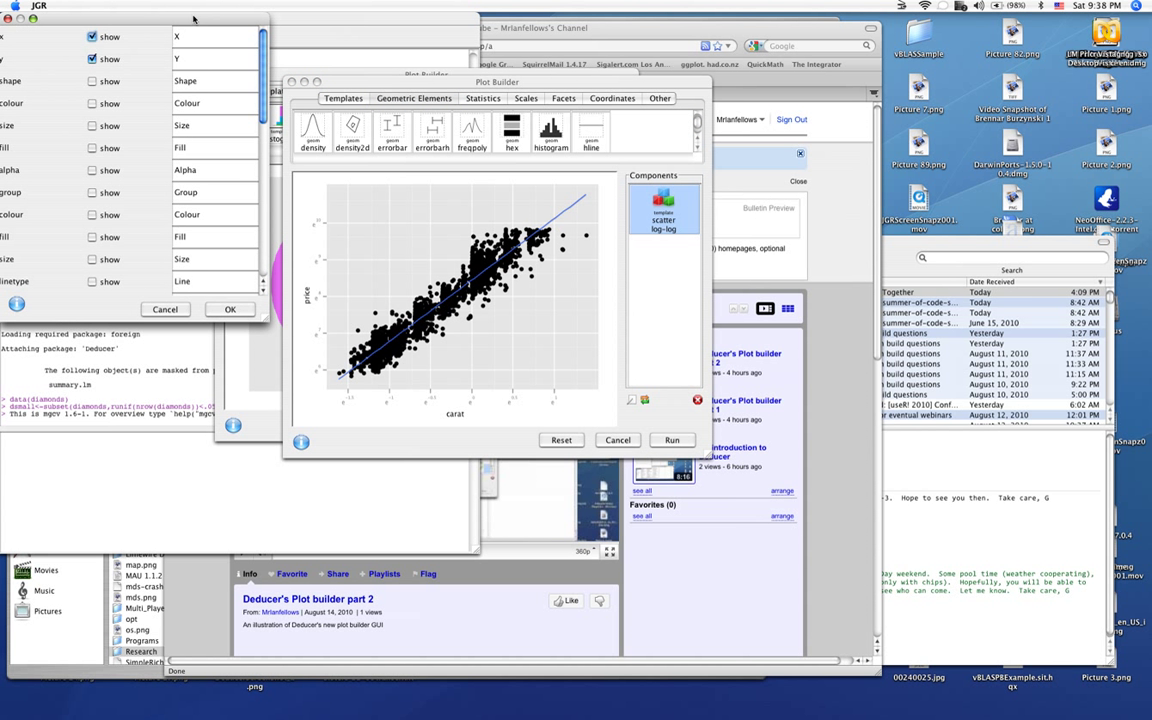
pyautogui.moveTo(178, 16); pyautogui.dragTo(265, 17)
pyautogui.moveTo(352, 50); pyautogui.dragTo(353, 198)
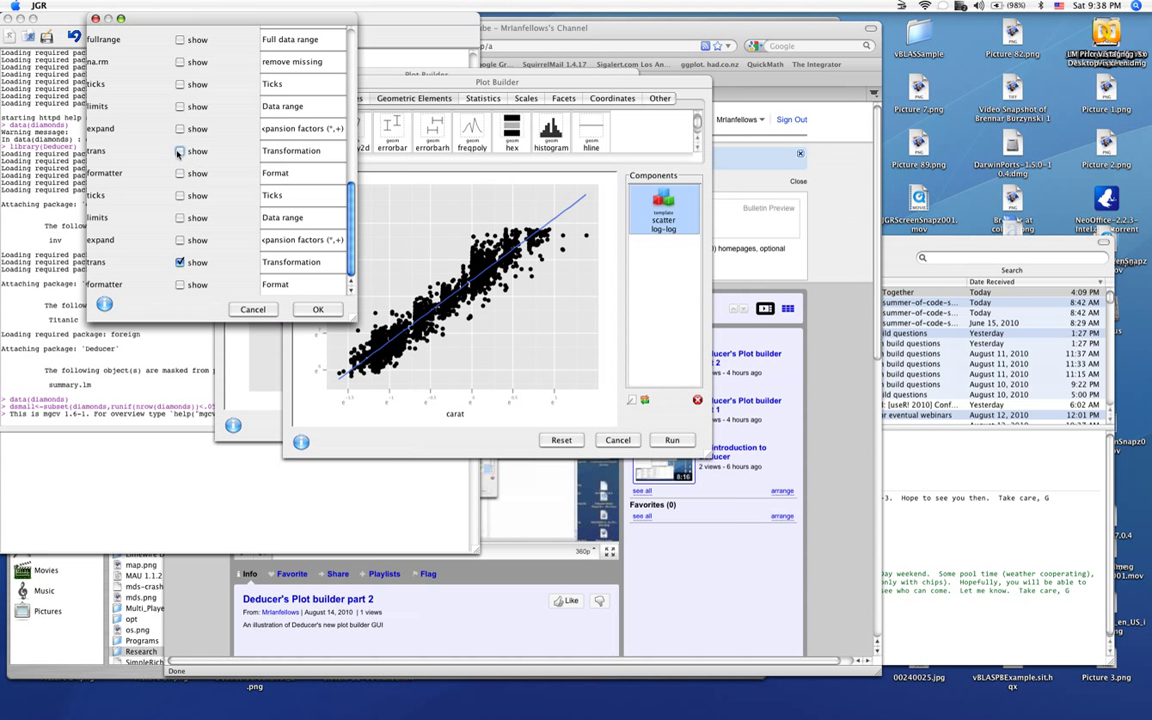
pyautogui.click(180, 262)
# - Apply the visibility change and confirm the layer options now show only method and formula
pyautogui.click(318, 309)
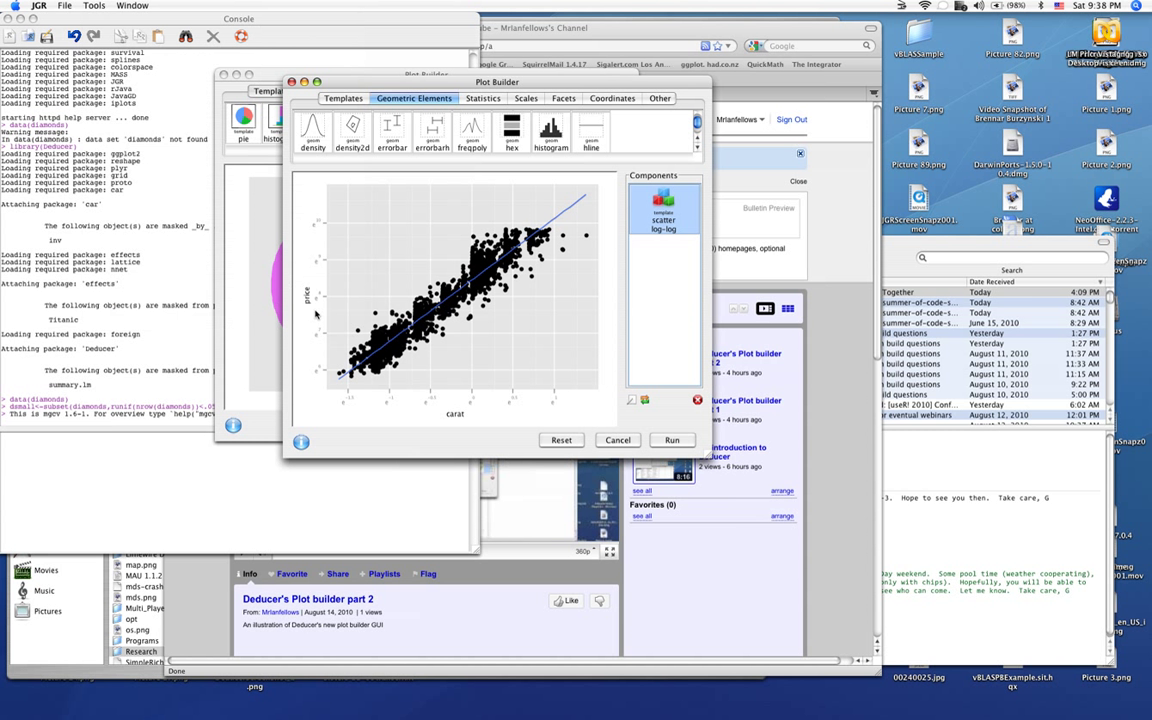
pyautogui.doubleClick(665, 203)
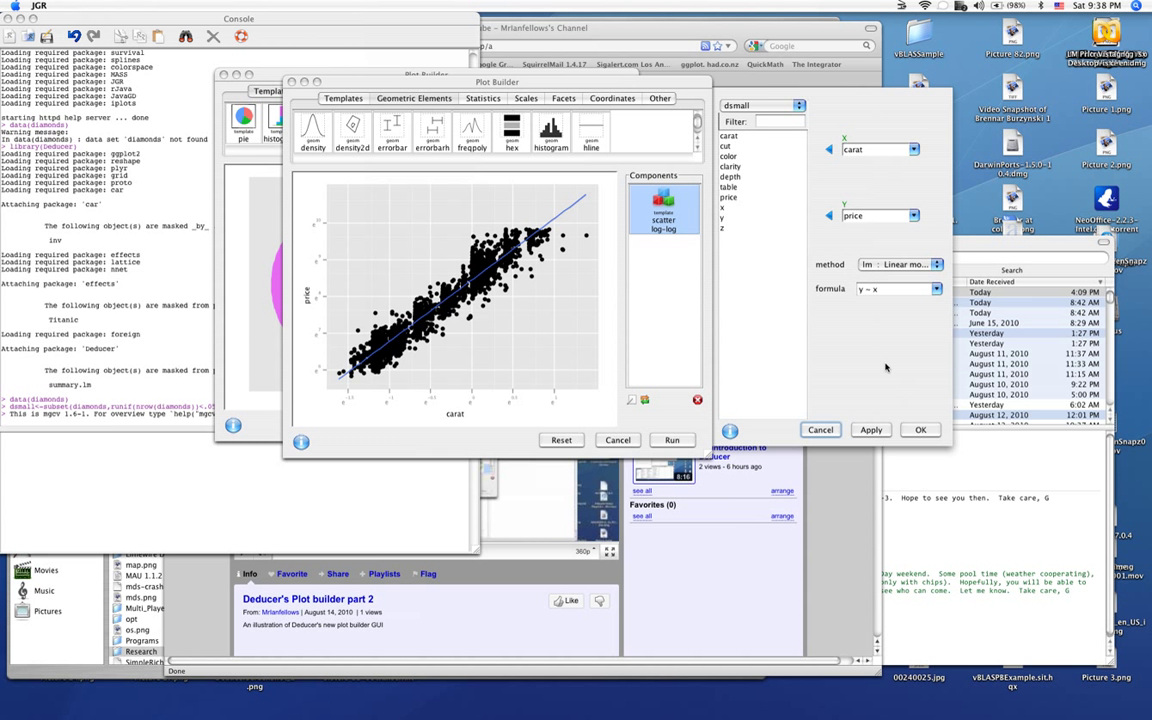
pyautogui.click(917, 430)
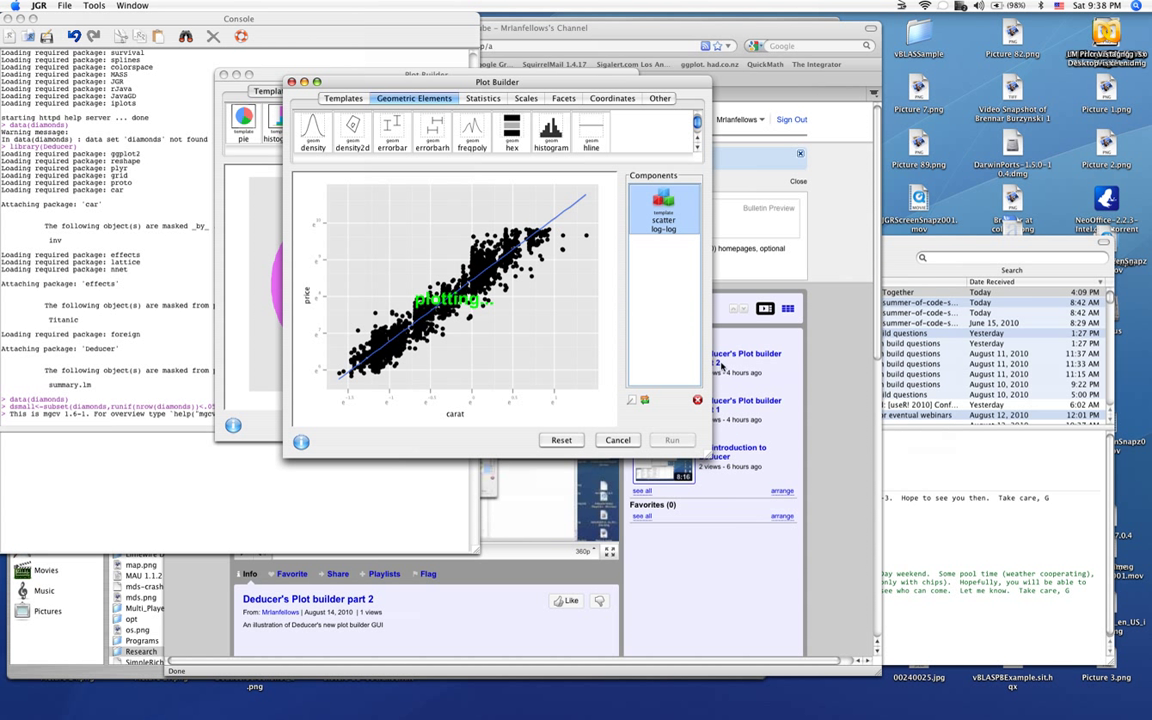
# - Export the scatter log-log component as template file 'scatter_log-log' in the R 2.9.0 folder
pyautogui.rightClick(668, 205)
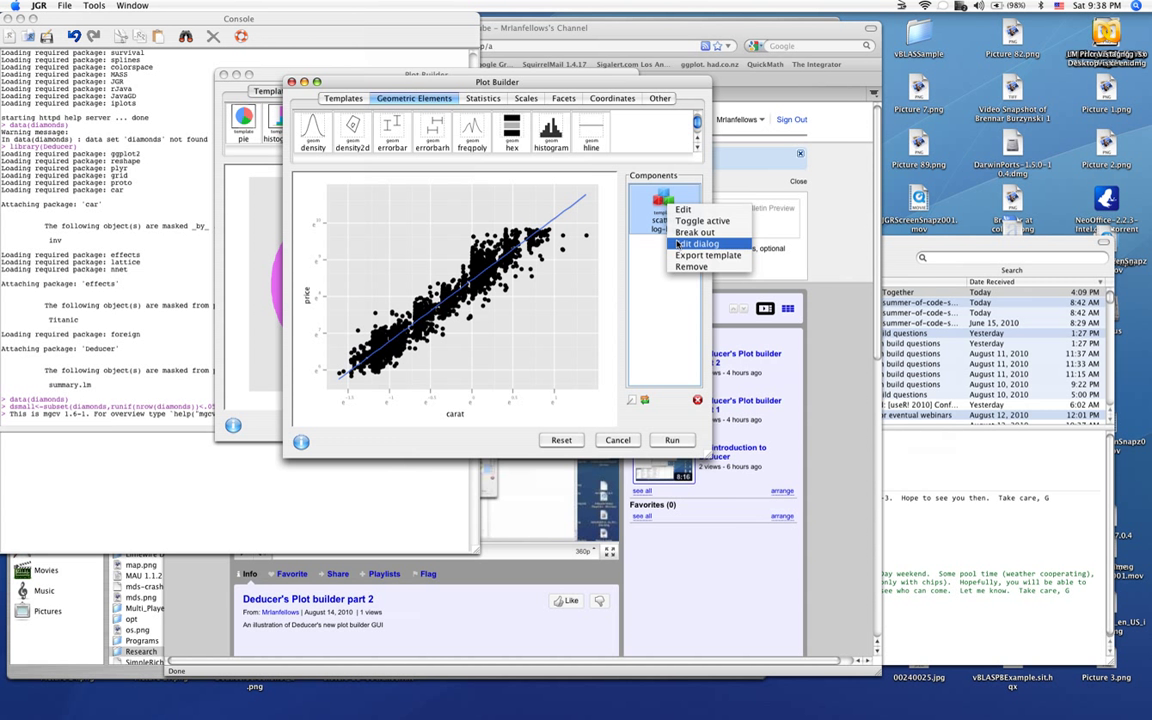
pyautogui.click(700, 265)
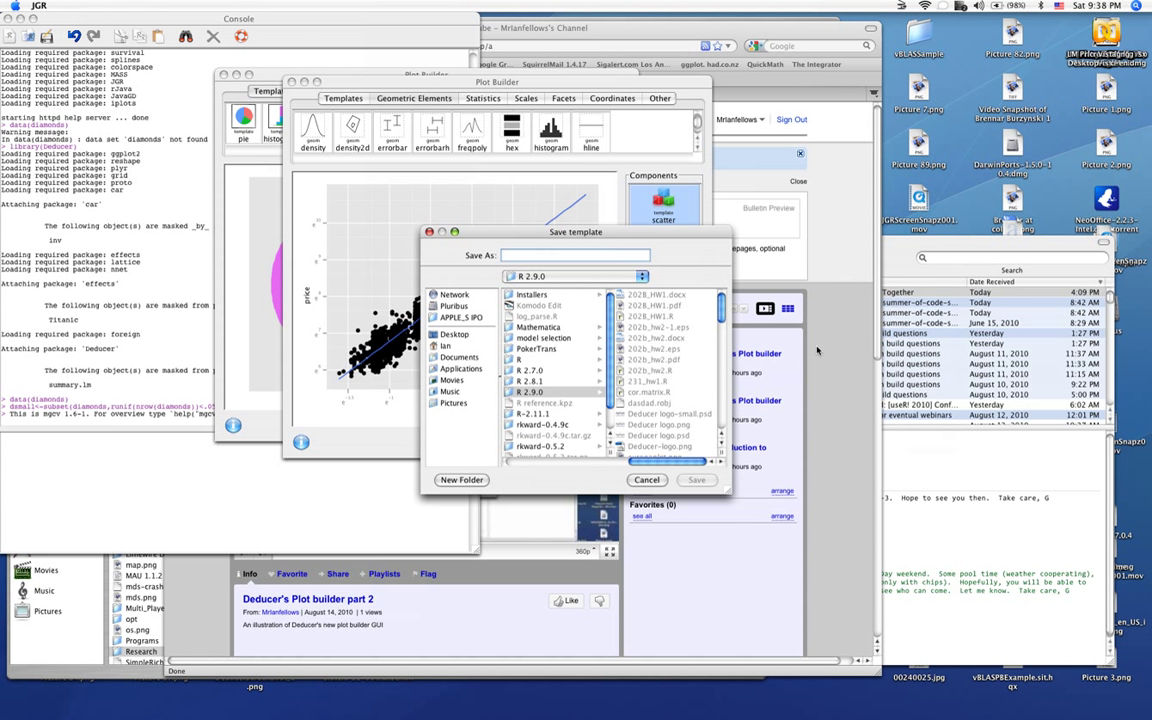
pyautogui.write('sca')
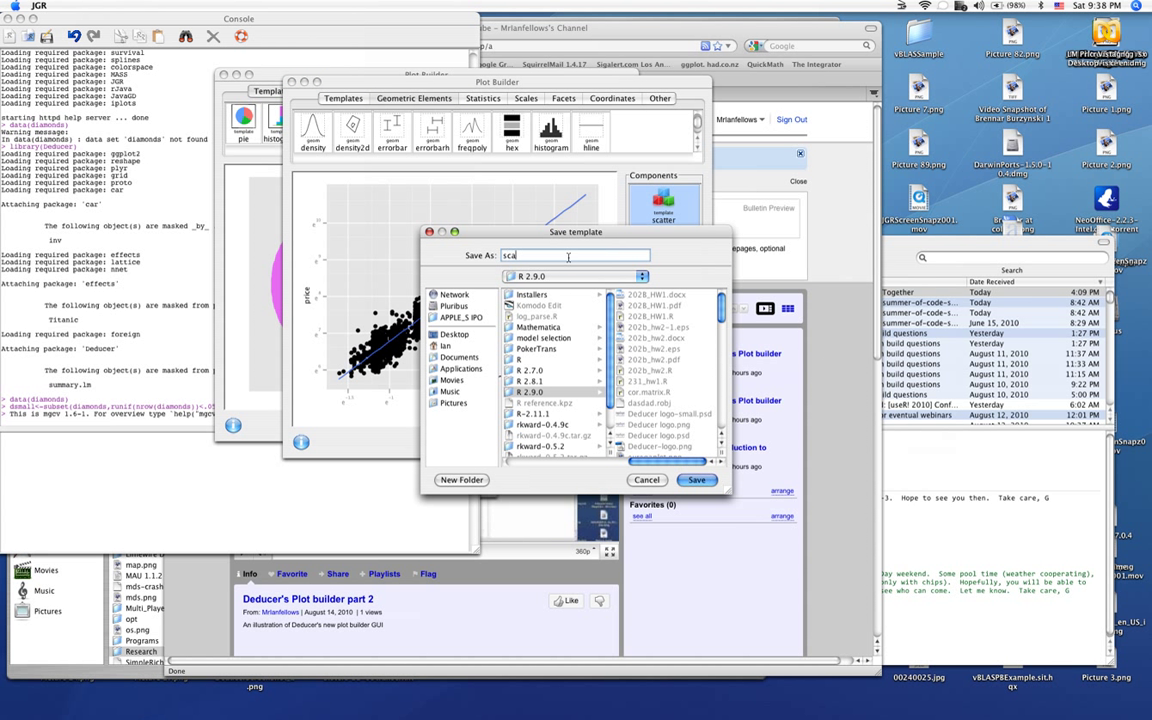
pyautogui.write('tter_log-log')
pyautogui.click(686, 480)
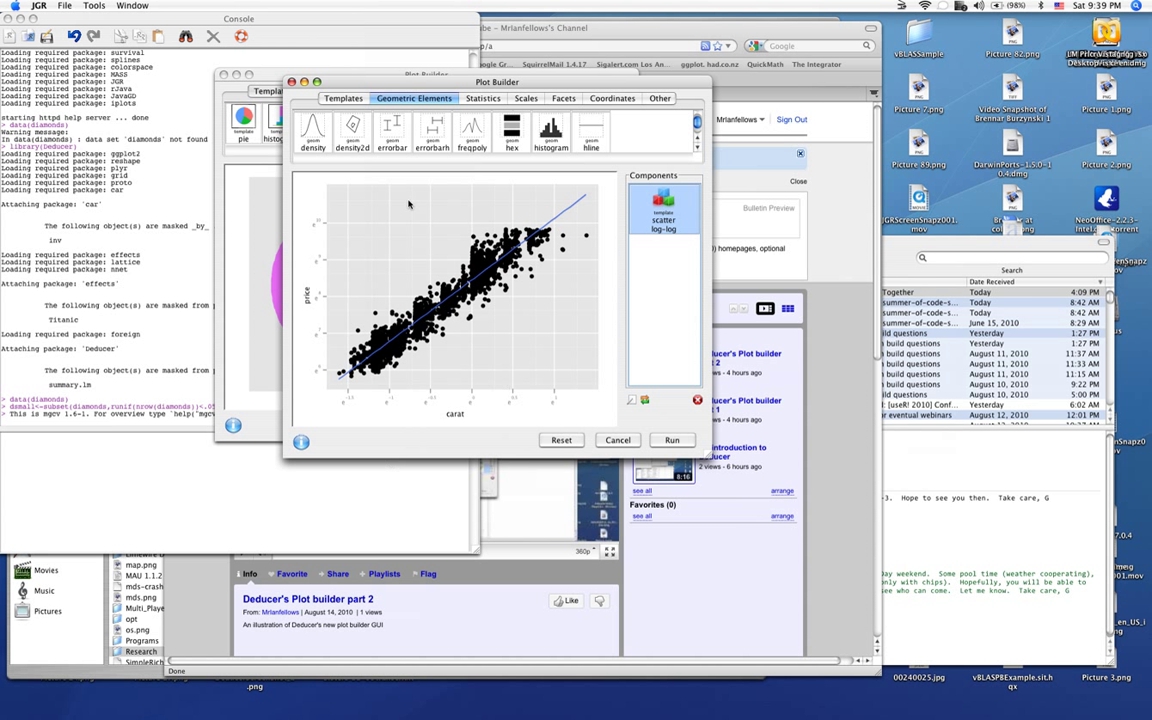
# - Move the builder windows aside and start Import Template from the Console's Plots menu
pyautogui.moveTo(360, 80); pyautogui.dragTo(420, 109)
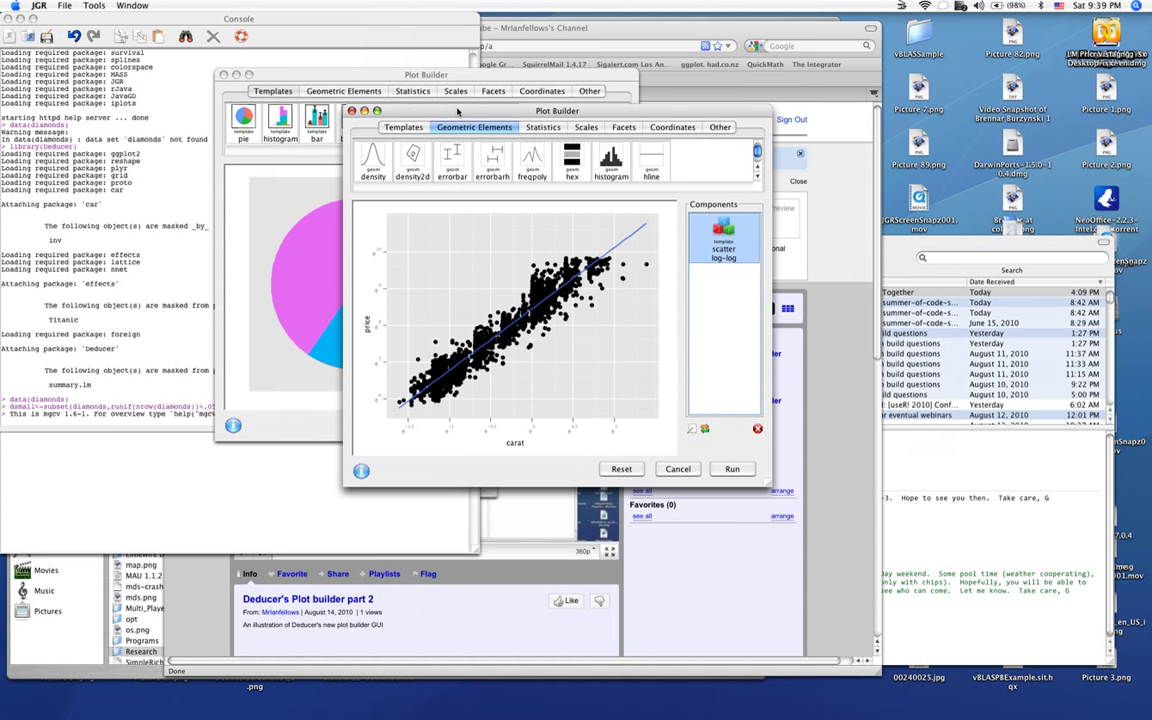
pyautogui.moveTo(256, 72); pyautogui.dragTo(385, 63)
pyautogui.click(221, 137)
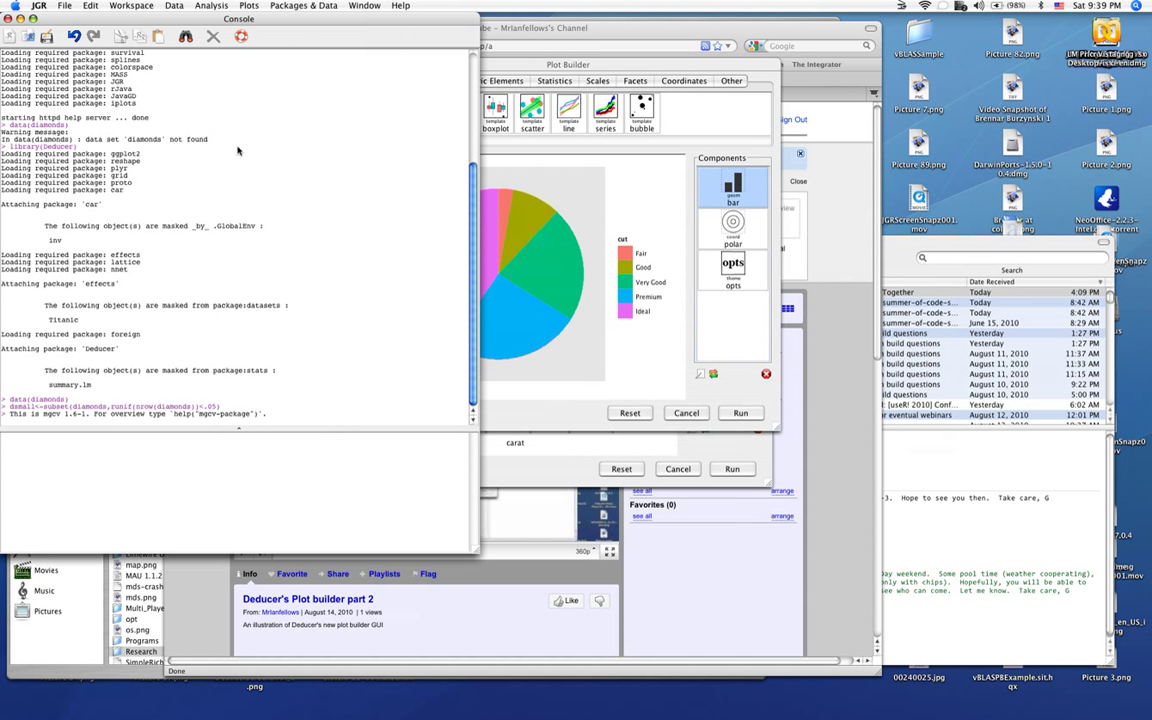
pyautogui.click(211, 6)
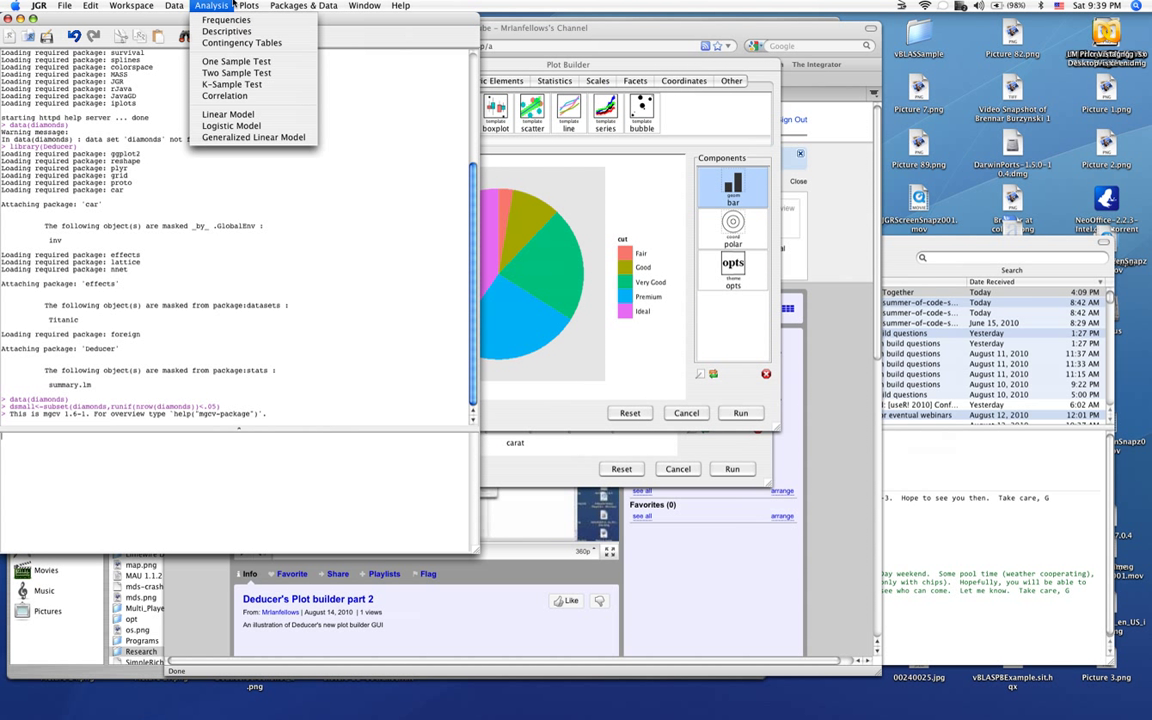
pyautogui.moveTo(247, 6)
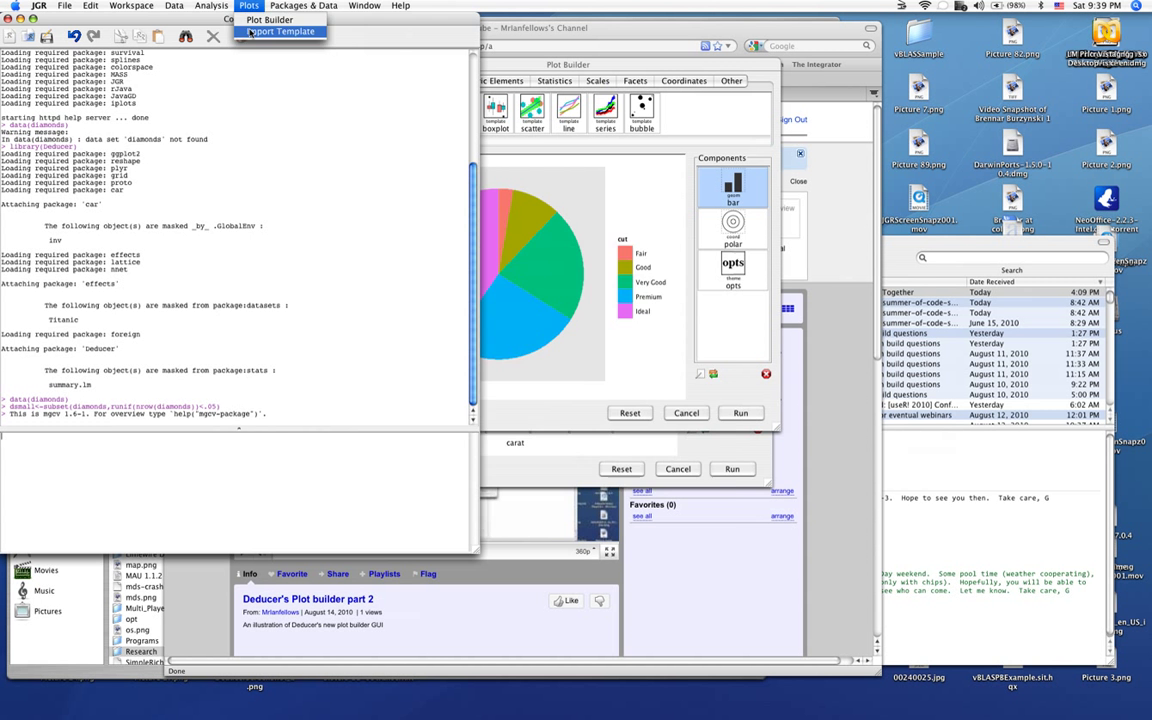
pyautogui.click(250, 31)
# - Load scatter_log-log.ggtmpl and open a fresh Plot Builder
pyautogui.scroll(-15, 619, 380)
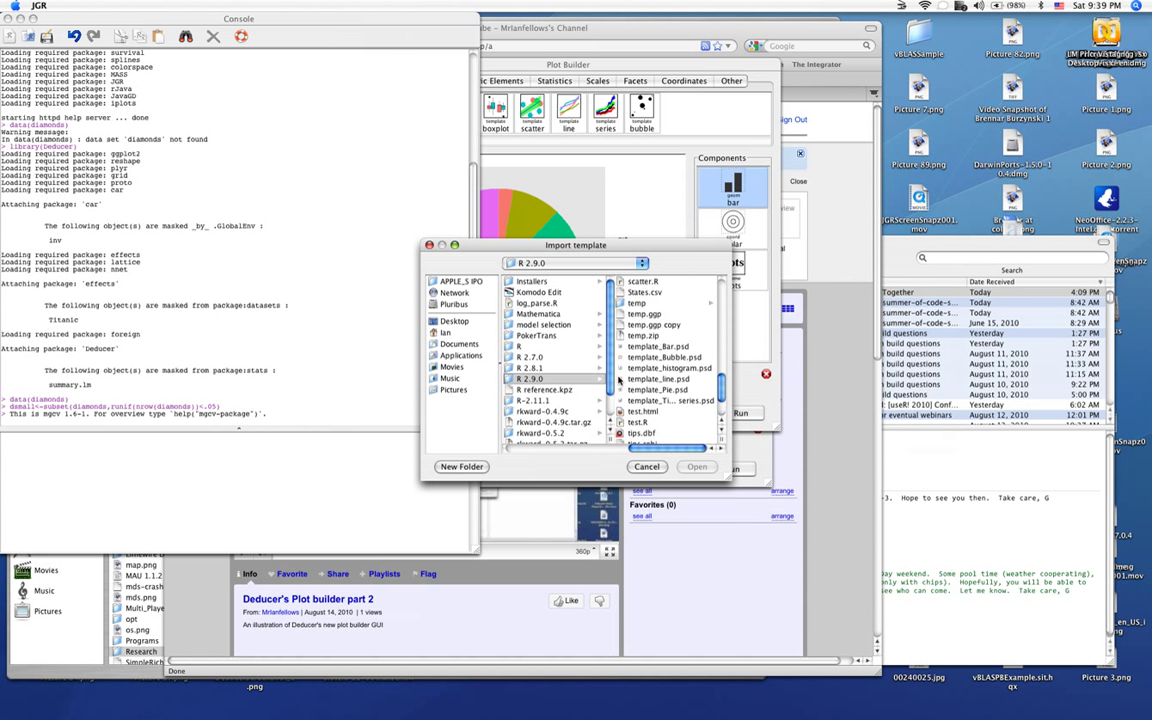
pyautogui.scroll(3, 619, 380)
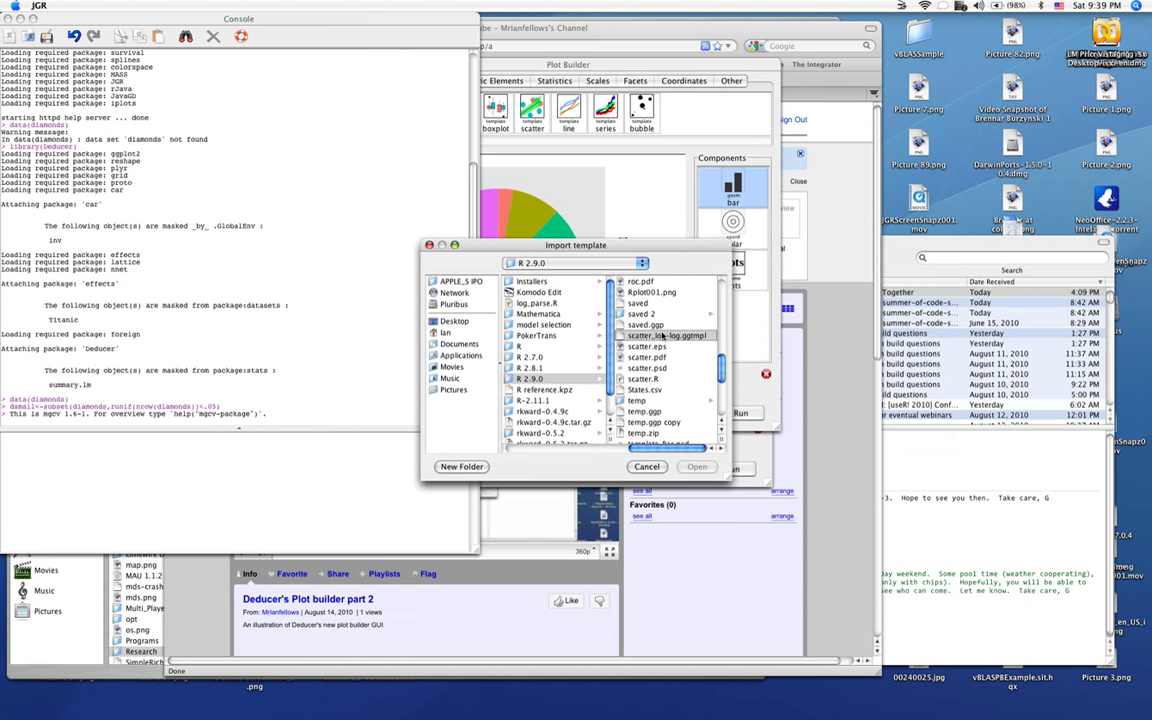
pyautogui.click(661, 336)
pyautogui.click(708, 467)
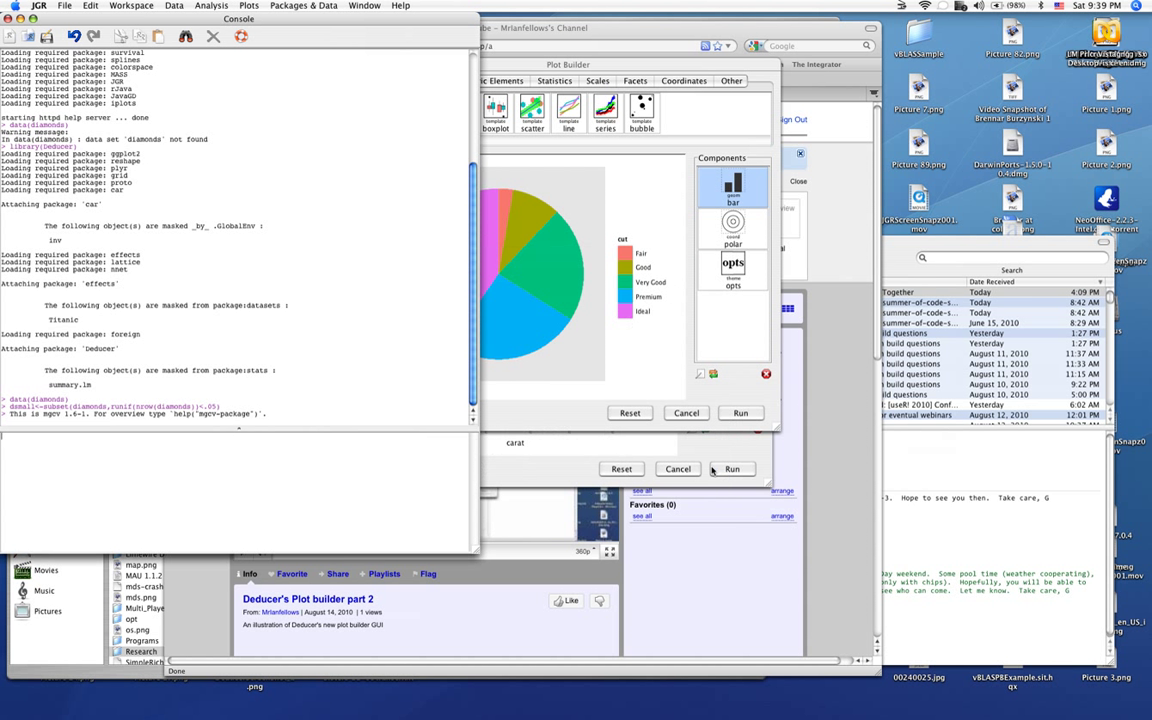
pyautogui.click(243, 6)
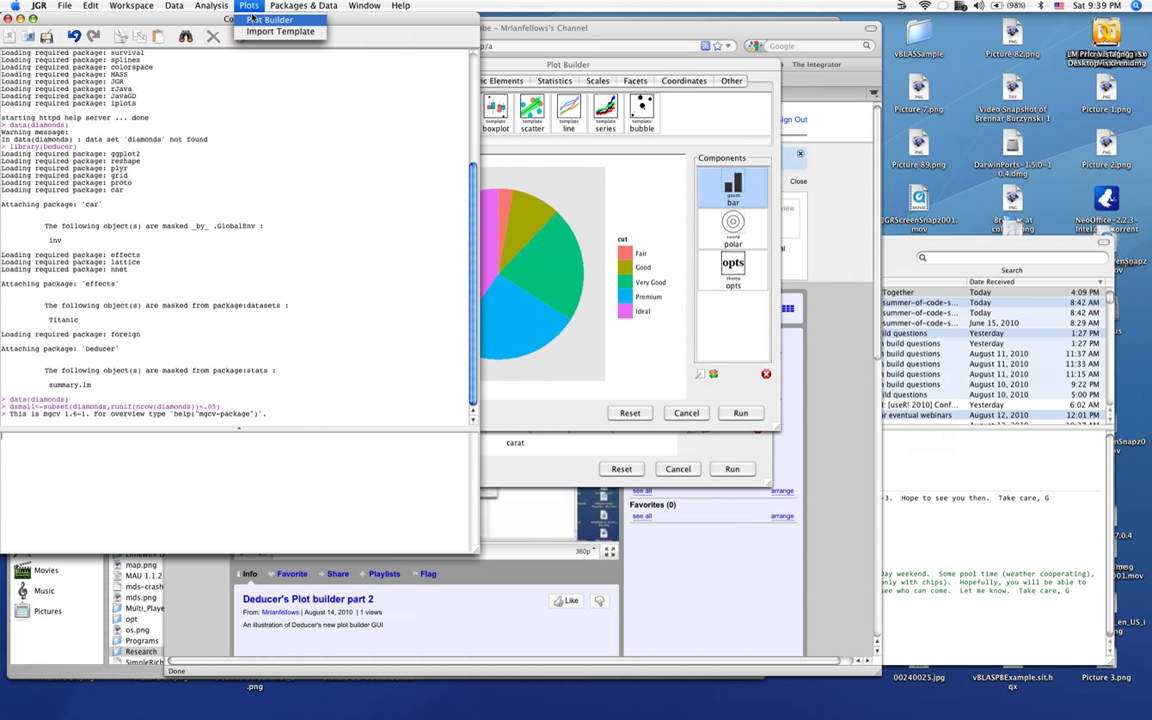
pyautogui.click(254, 19)
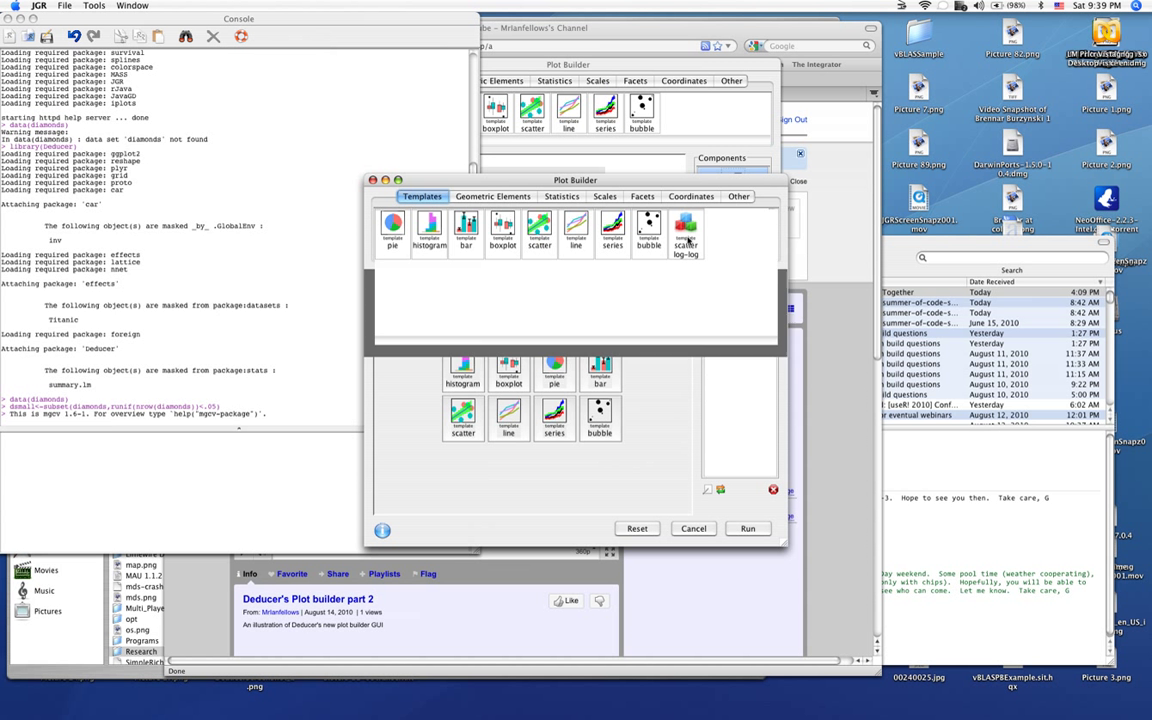
# - Drop the scatter log-log template on the canvas, mapping CST's ScaledScience to x and ScaledMath to y
pyautogui.moveTo(688, 232); pyautogui.dragTo(668, 347)
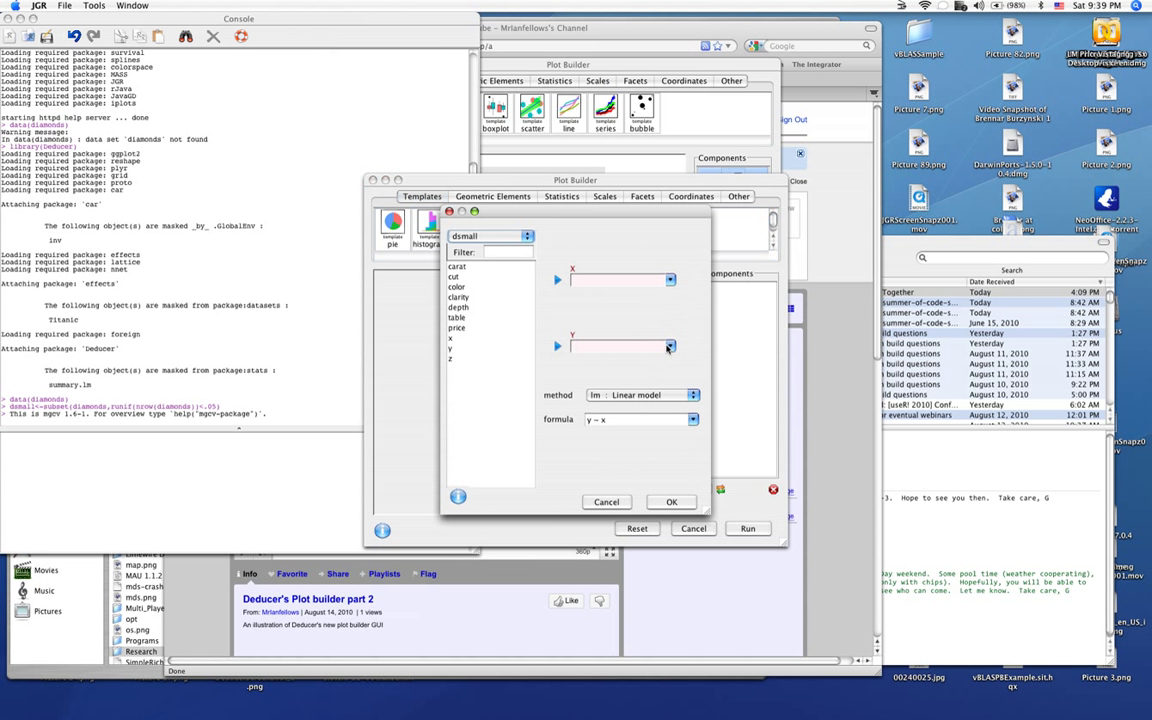
pyautogui.click(520, 236)
pyautogui.click(470, 207)
pyautogui.click(480, 287)
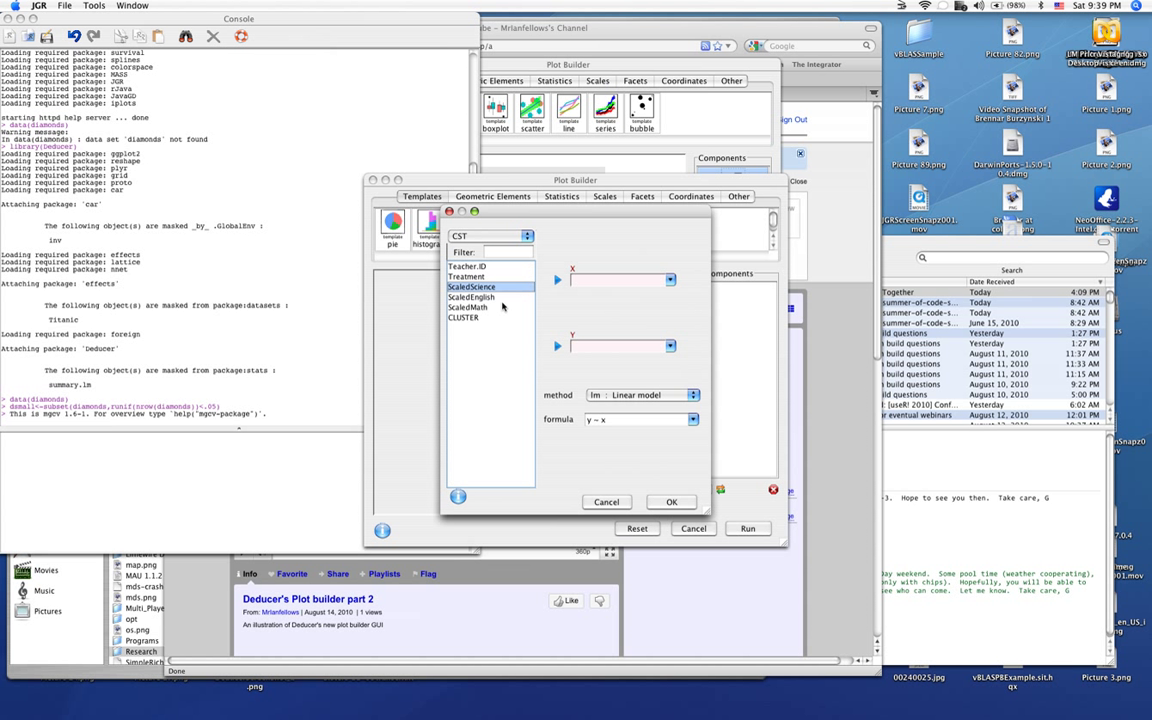
pyautogui.click(557, 280)
pyautogui.click(498, 308)
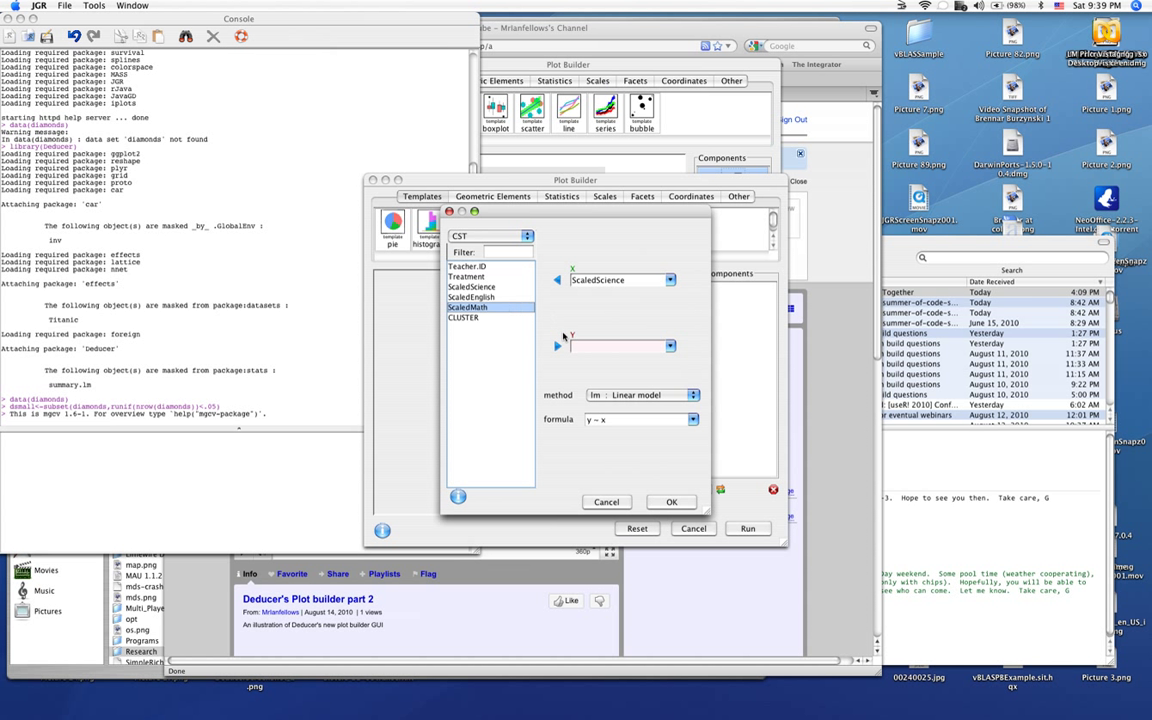
pyautogui.click(558, 345)
pyautogui.click(671, 502)
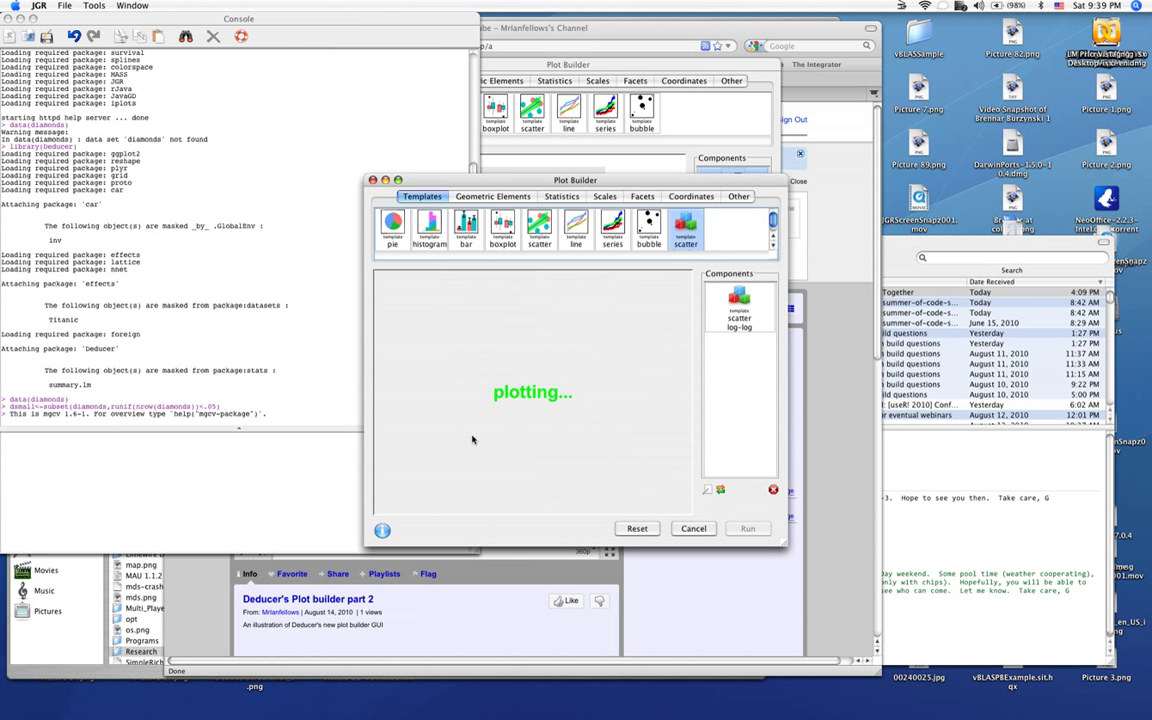